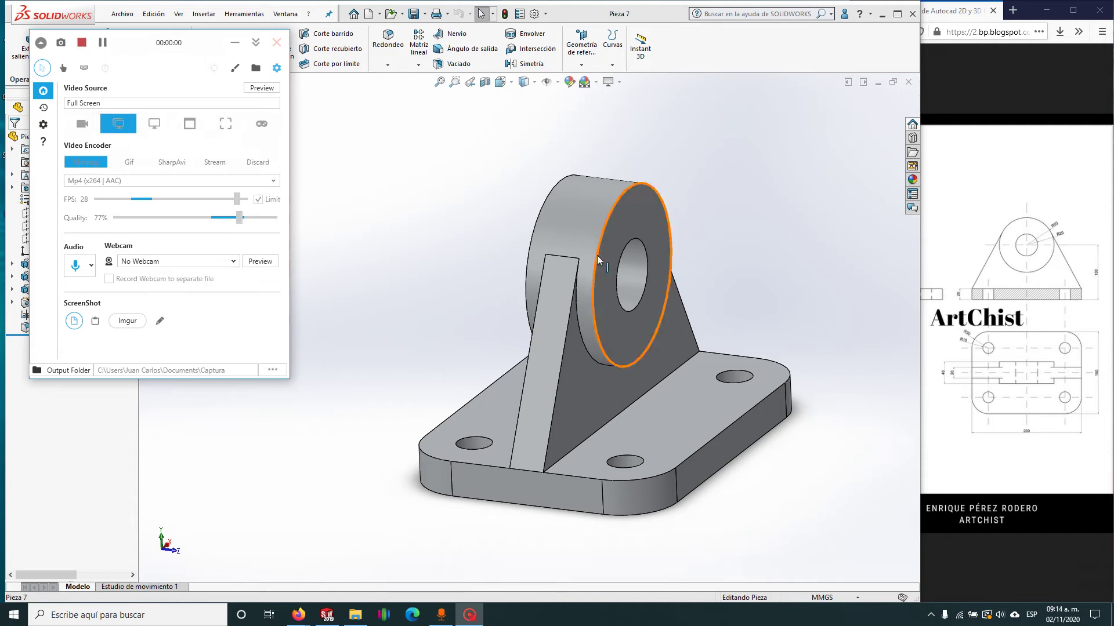
Step: Orbit the finished bracket to another side and dismiss the virus protection notification
{"action": "left_click", "coordinate": [233, 47]}
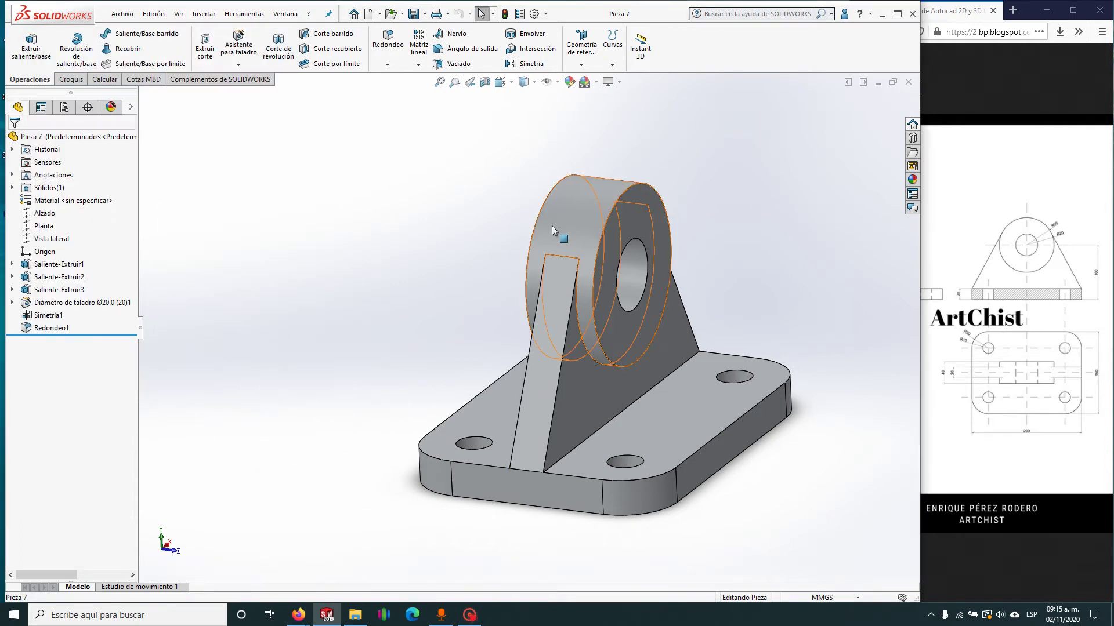
{"action": "mouse_move", "coordinate": [552, 225]}
{"action": "middle_mouse_down"}
{"action": "mouse_move", "coordinate": [599, 249]}
{"action": "mouse_move", "coordinate": [570, 252]}
{"action": "mouse_move", "coordinate": [541, 301]}
{"action": "mouse_move", "coordinate": [587, 349]}
{"action": "mouse_move", "coordinate": [562, 310]}
{"action": "mouse_move", "coordinate": [543, 342]}
{"action": "mouse_move", "coordinate": [555, 341]}
{"action": "mouse_move", "coordinate": [445, 324]}
{"action": "mouse_move", "coordinate": [479, 338]}
{"action": "mouse_move", "coordinate": [443, 393]}
{"action": "mouse_move", "coordinate": [511, 406]}
{"action": "middle_mouse_up"}
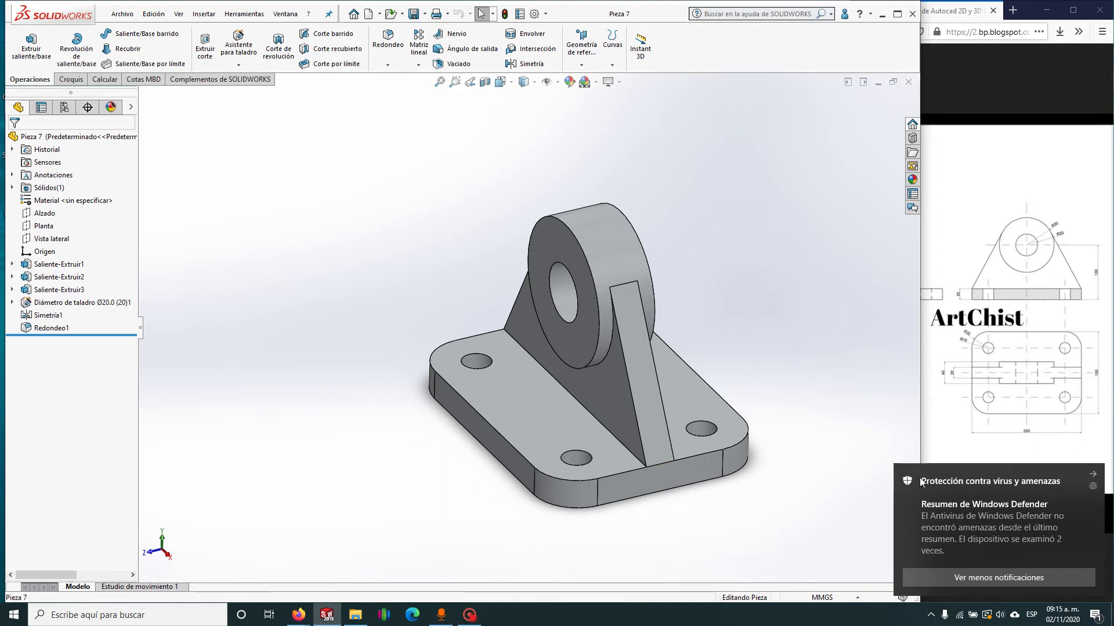
{"action": "left_click", "coordinate": [1093, 475]}
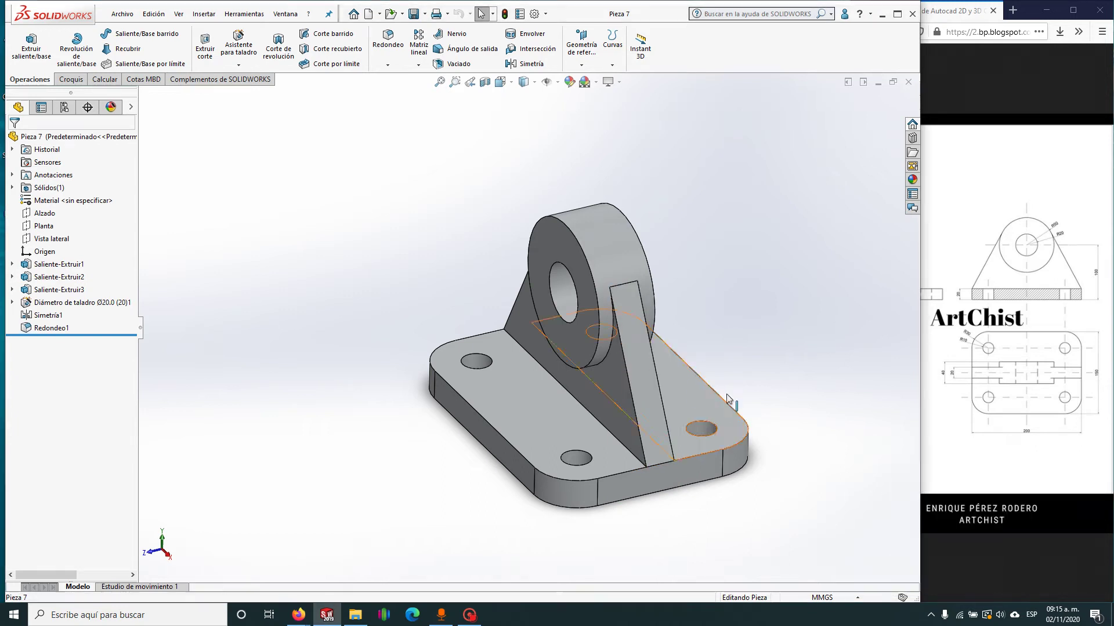
Step: Orbit to face the boss and bore, return to isometric, and bring up the New options
{"action": "middle_click_drag", "start_coordinate": [638, 429], "coordinate": [641, 337]}
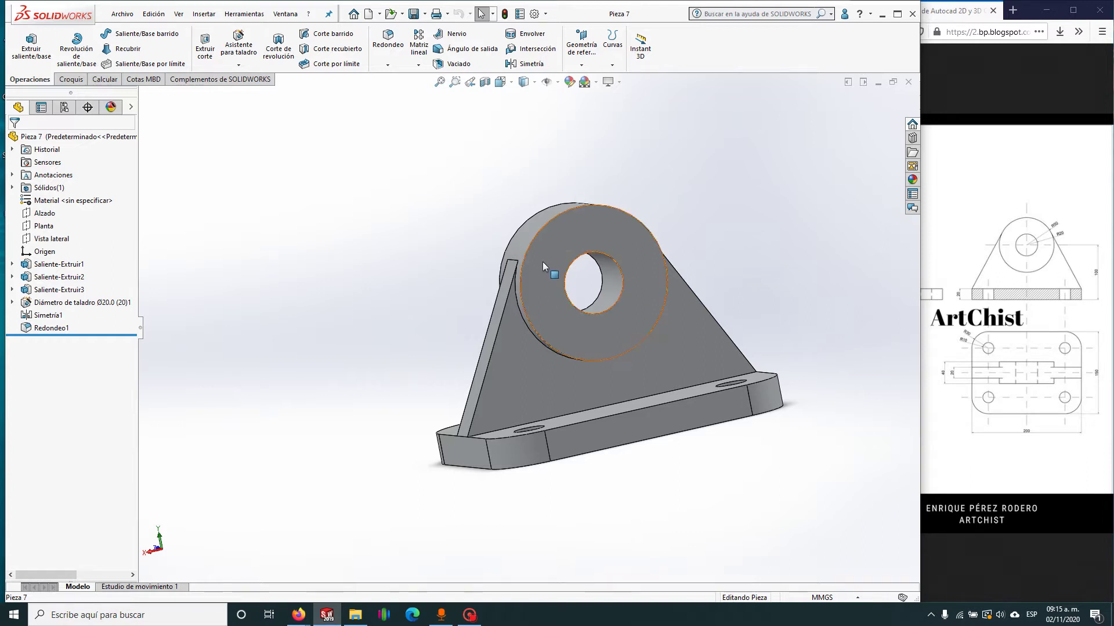
{"action": "mouse_move", "coordinate": [542, 262]}
{"action": "middle_mouse_down"}
{"action": "mouse_move", "coordinate": [701, 291]}
{"action": "mouse_move", "coordinate": [675, 314]}
{"action": "middle_mouse_up"}
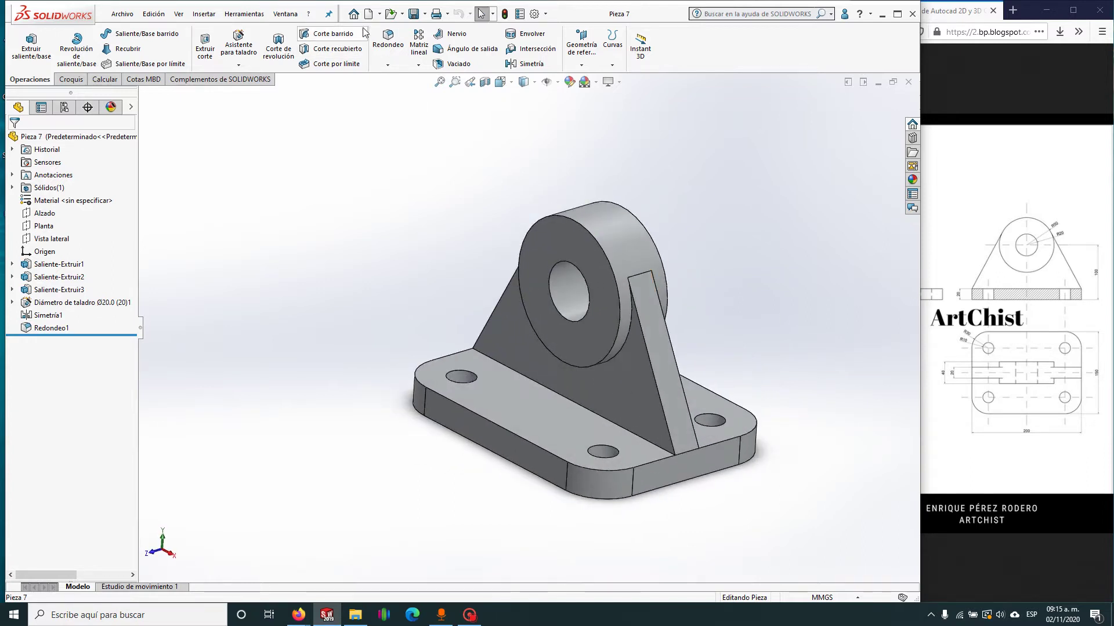
{"action": "left_click", "coordinate": [380, 14]}
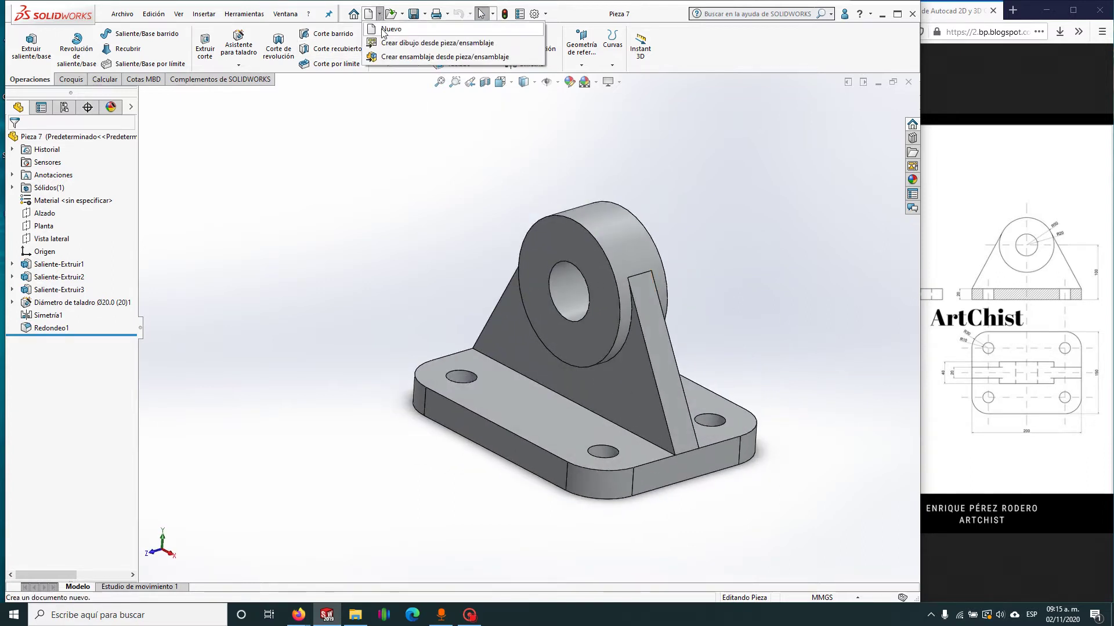
Step: Create a new Pieza part (Pieza1) and start Croquis1 on the Alzado plane
{"action": "left_click", "coordinate": [389, 25]}
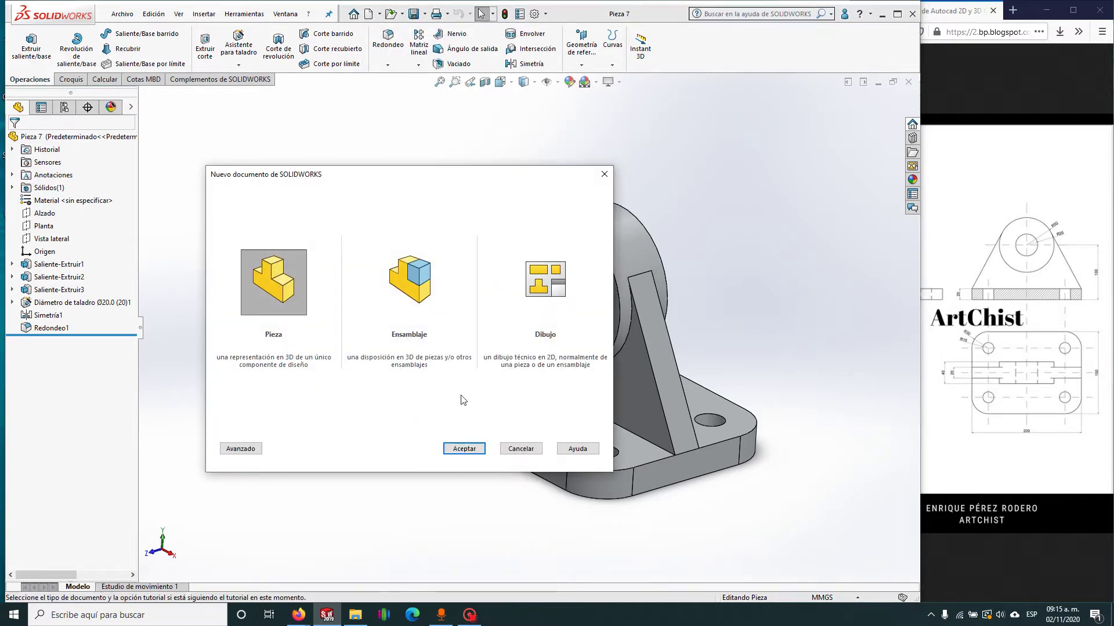
{"action": "left_click", "coordinate": [464, 449]}
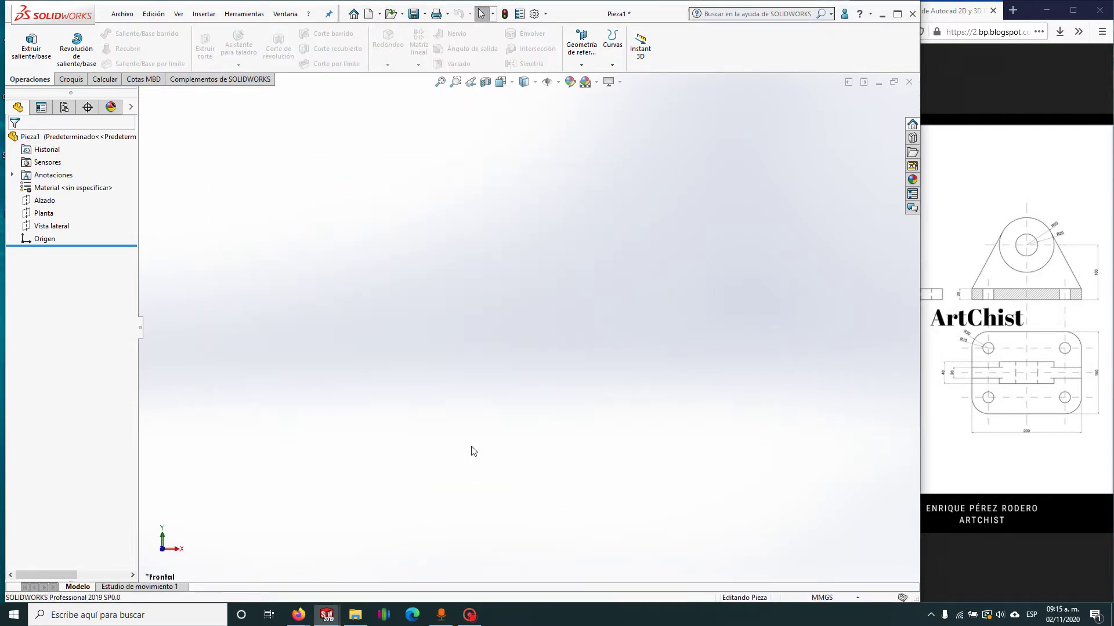
{"action": "left_click", "coordinate": [41, 204]}
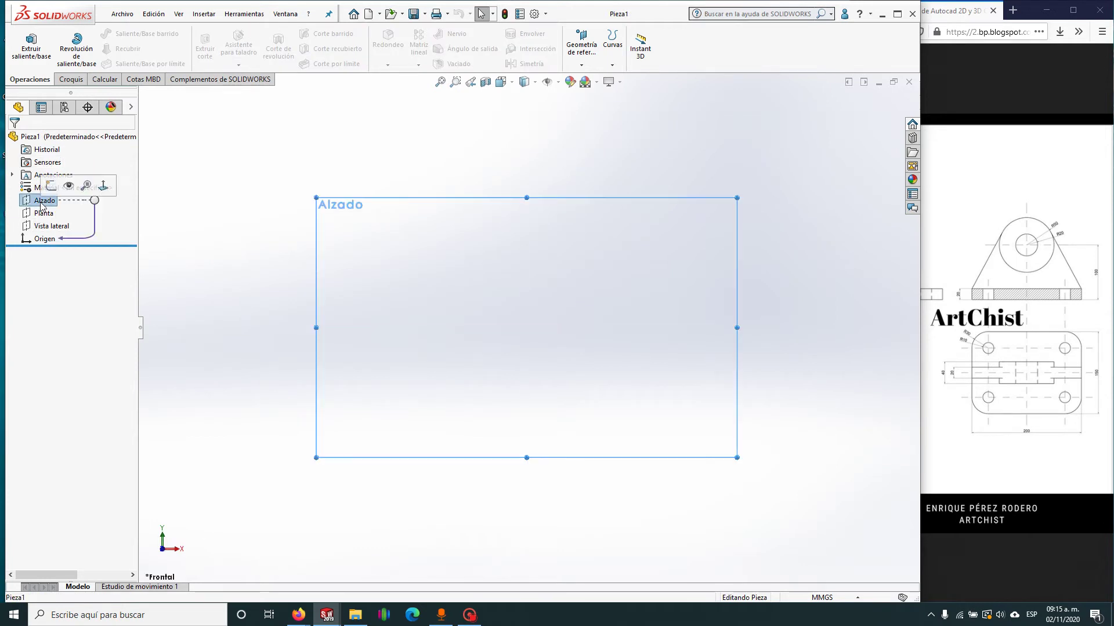
{"action": "left_click", "coordinate": [51, 186]}
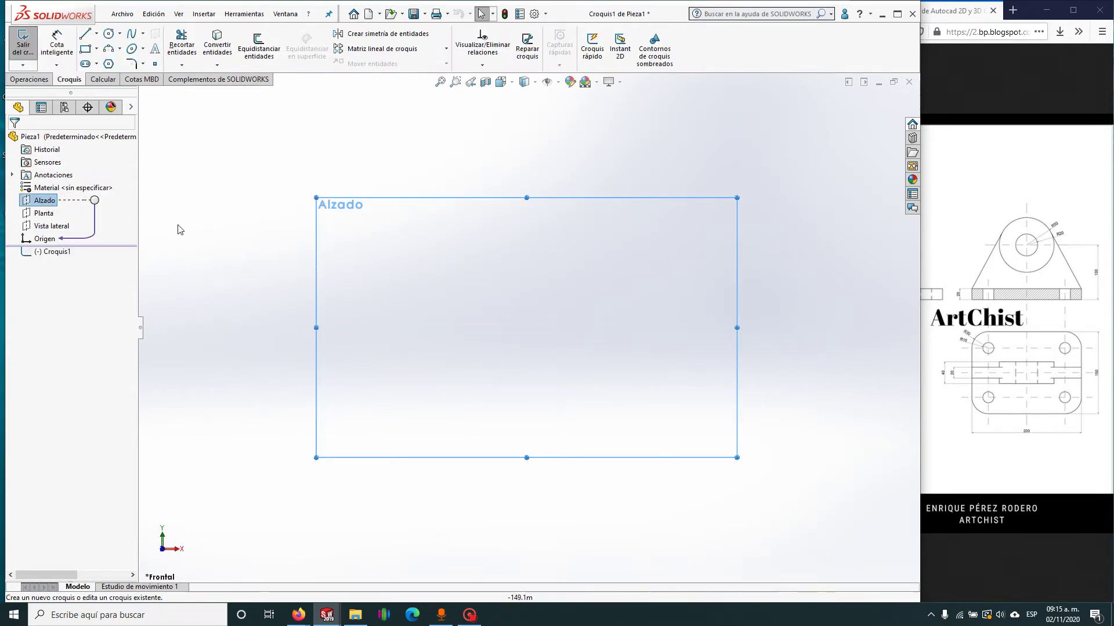
Step: Draw a centre rectangle placed on the origin
{"action": "left_click", "coordinate": [97, 51]}
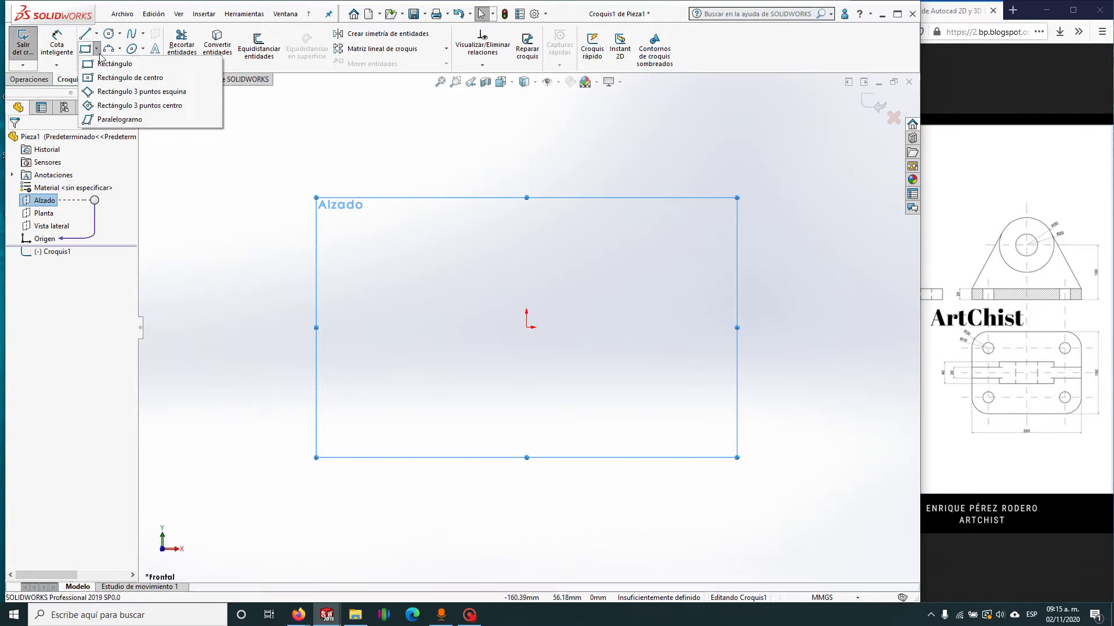
{"action": "left_click", "coordinate": [113, 77]}
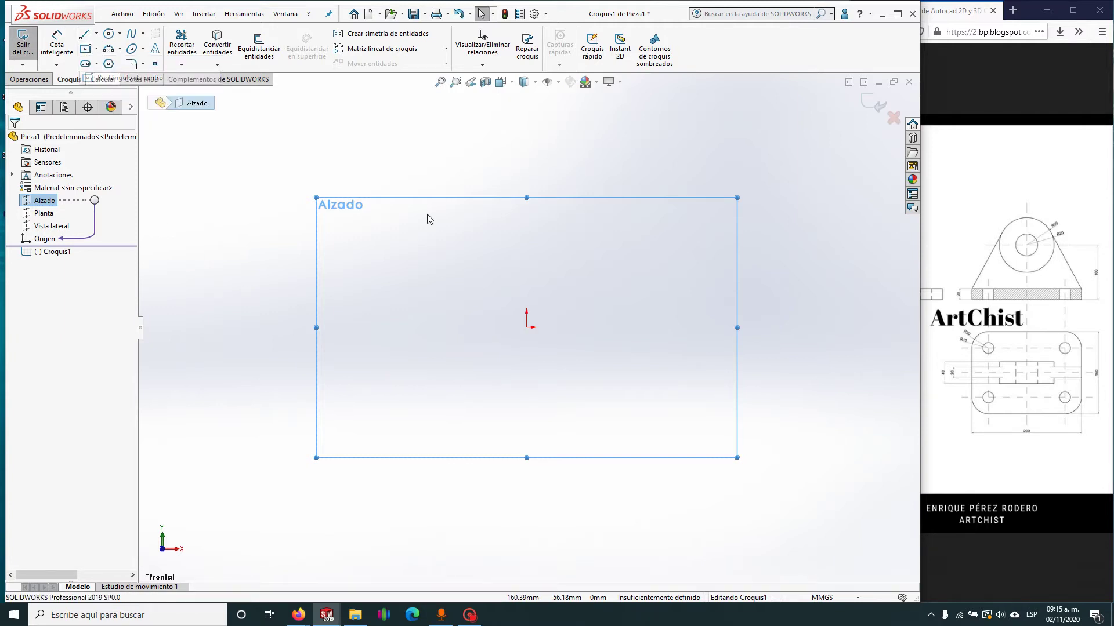
{"action": "left_click", "coordinate": [527, 327]}
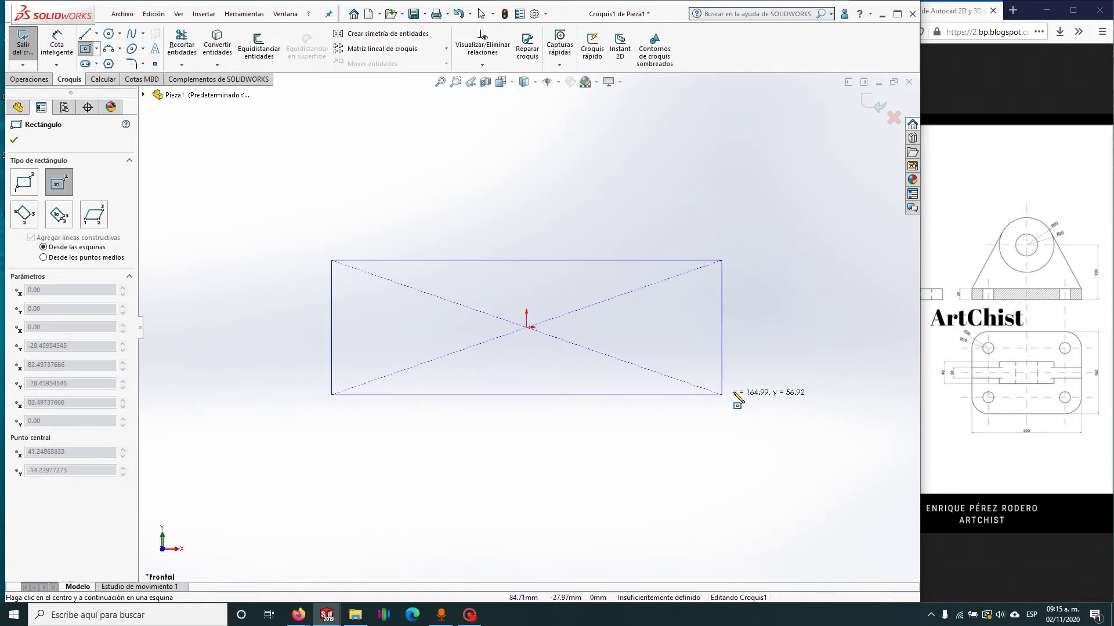
{"action": "left_click", "coordinate": [751, 380]}
Step: Dimension the rectangle 200 mm wide and 20 mm tall
{"action": "left_click", "coordinate": [57, 46]}
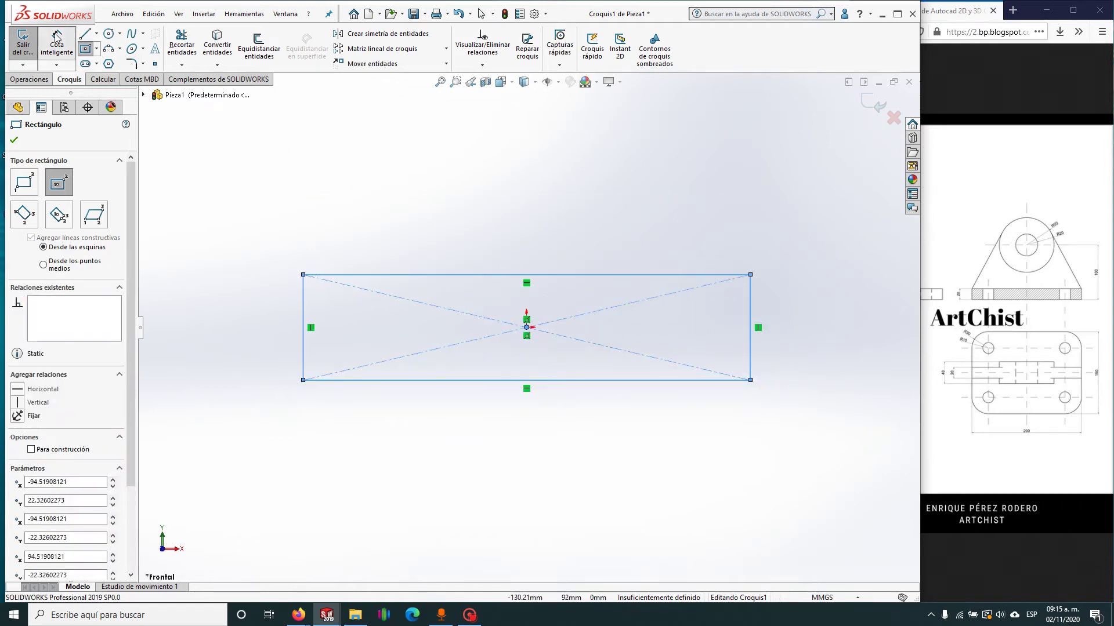
{"action": "left_click", "coordinate": [437, 410]}
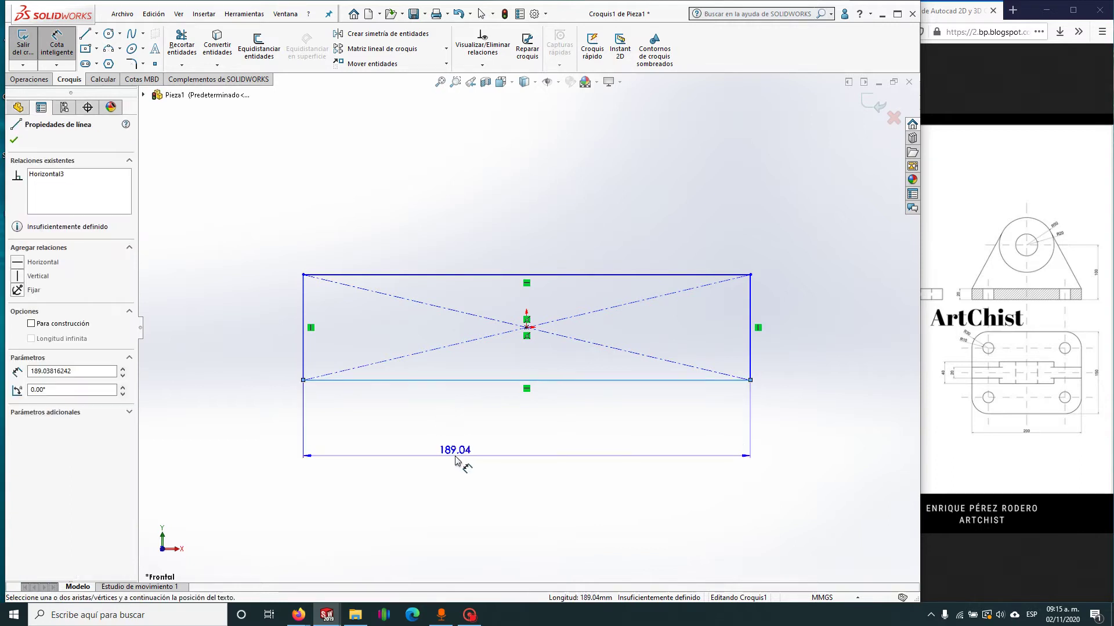
{"action": "left_click", "coordinate": [461, 456]}
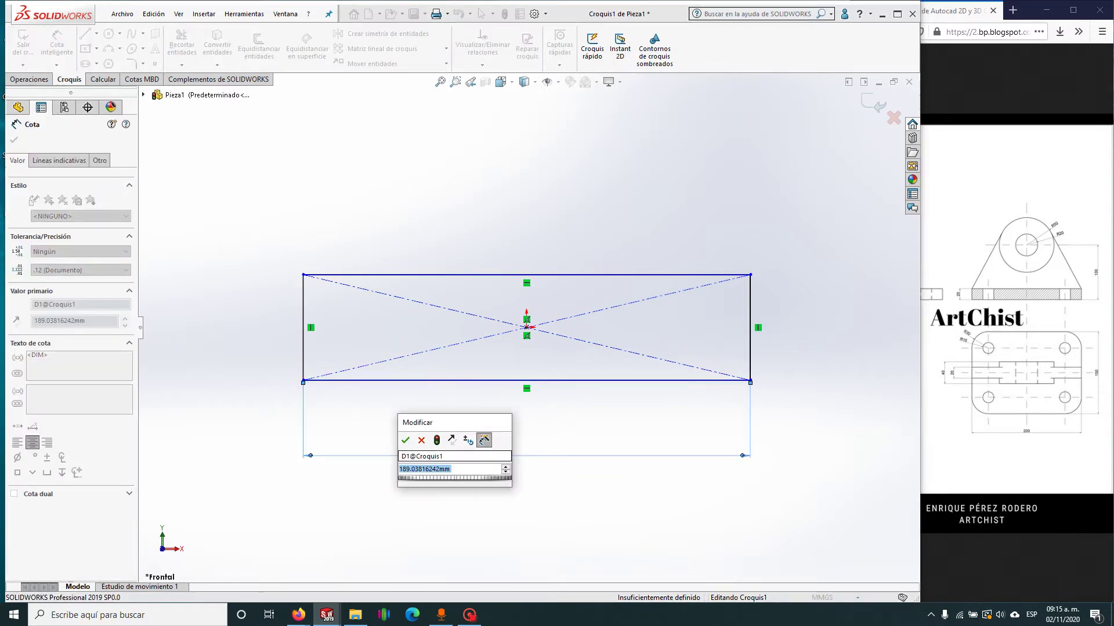
{"action": "type", "text": "200"}
{"action": "key", "text": "Return"}
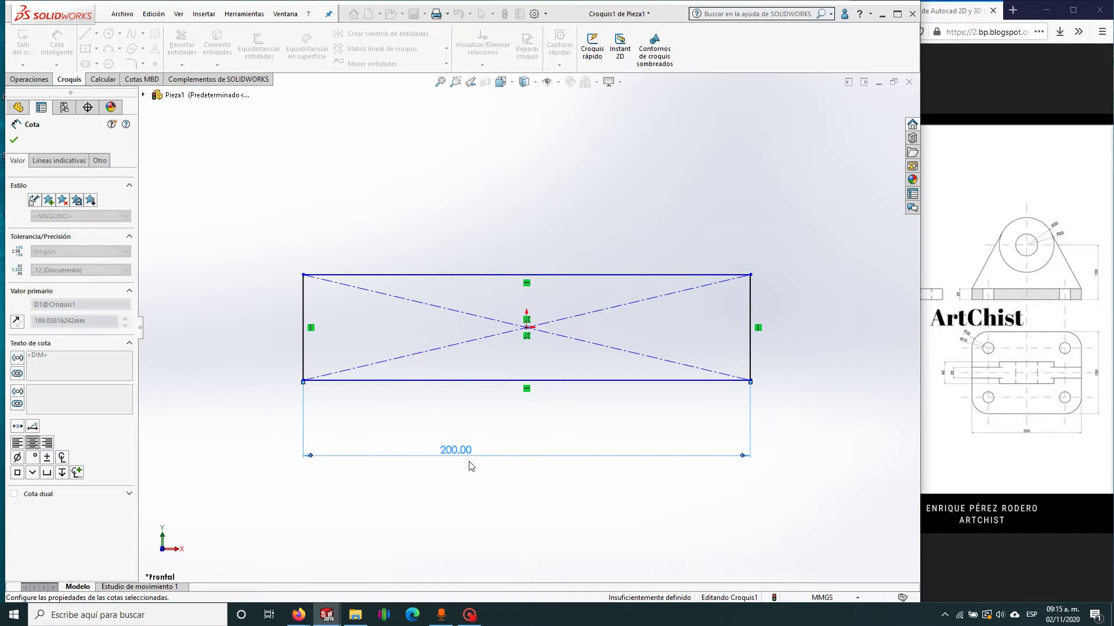
{"action": "left_click", "coordinate": [752, 353]}
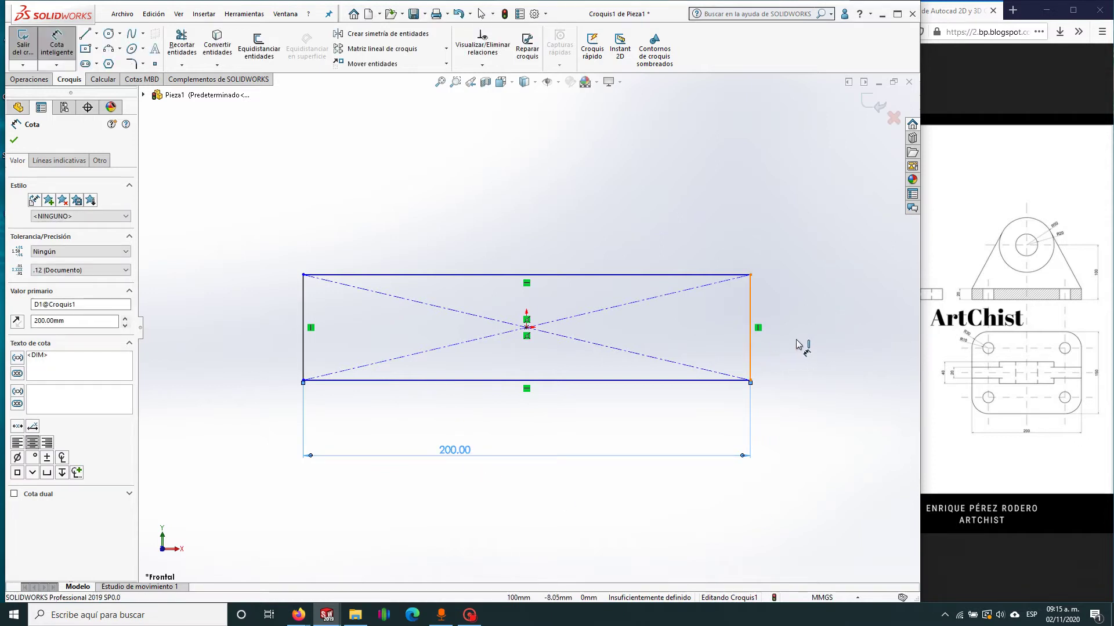
{"action": "left_click", "coordinate": [837, 336]}
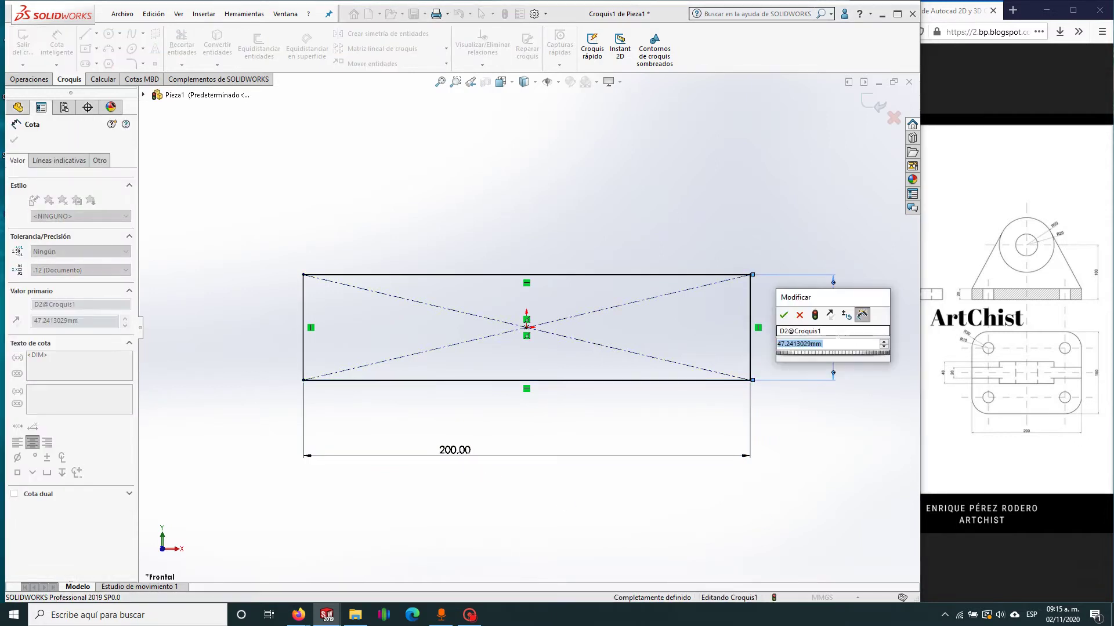
{"action": "type", "text": "20"}
{"action": "key", "text": "Return"}
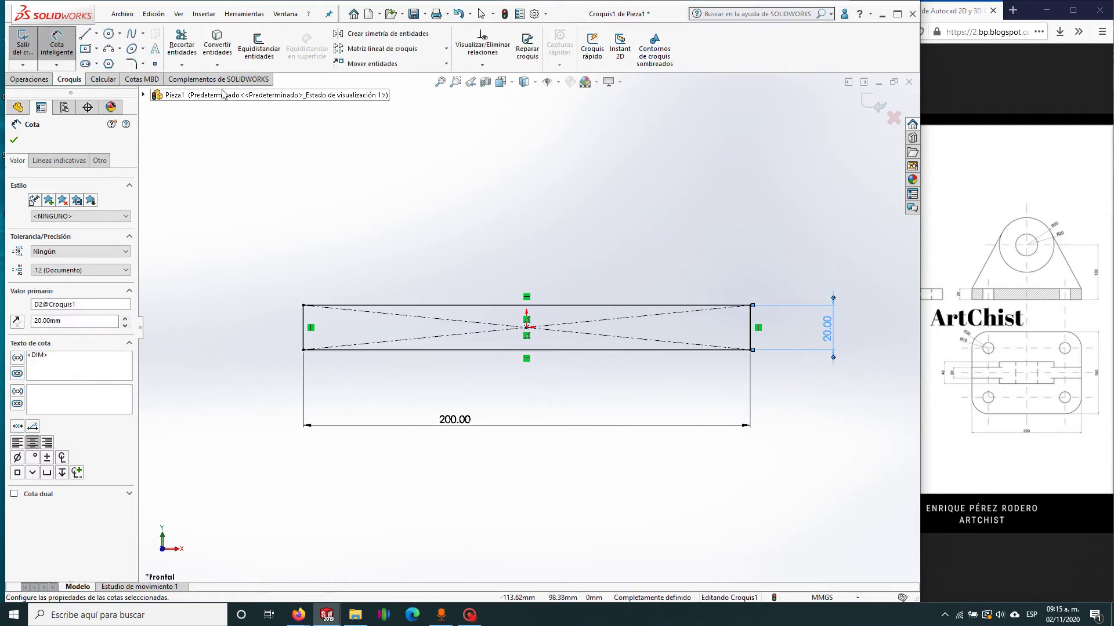
{"action": "left_click", "coordinate": [108, 34]}
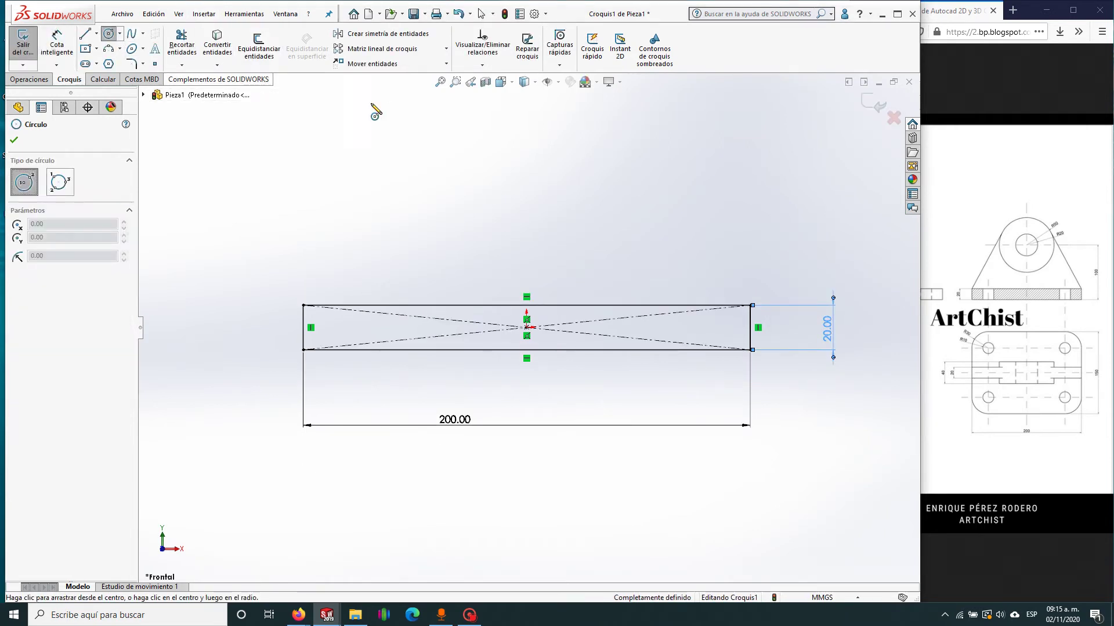
Step: Draw two concentric circles on a shared centre above the rectangle
{"action": "scroll", "coordinate": [522, 162], "scroll_direction": "up", "scroll_amount": 2}
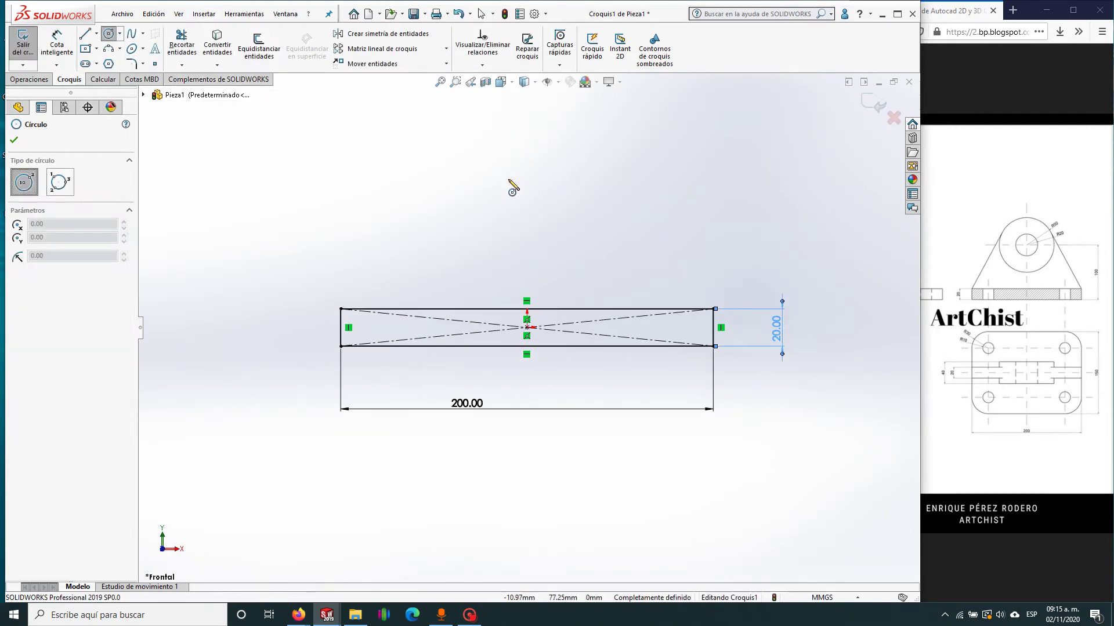
{"action": "scroll", "coordinate": [516, 185], "scroll_direction": "up", "scroll_amount": 2}
{"action": "left_click", "coordinate": [529, 176]}
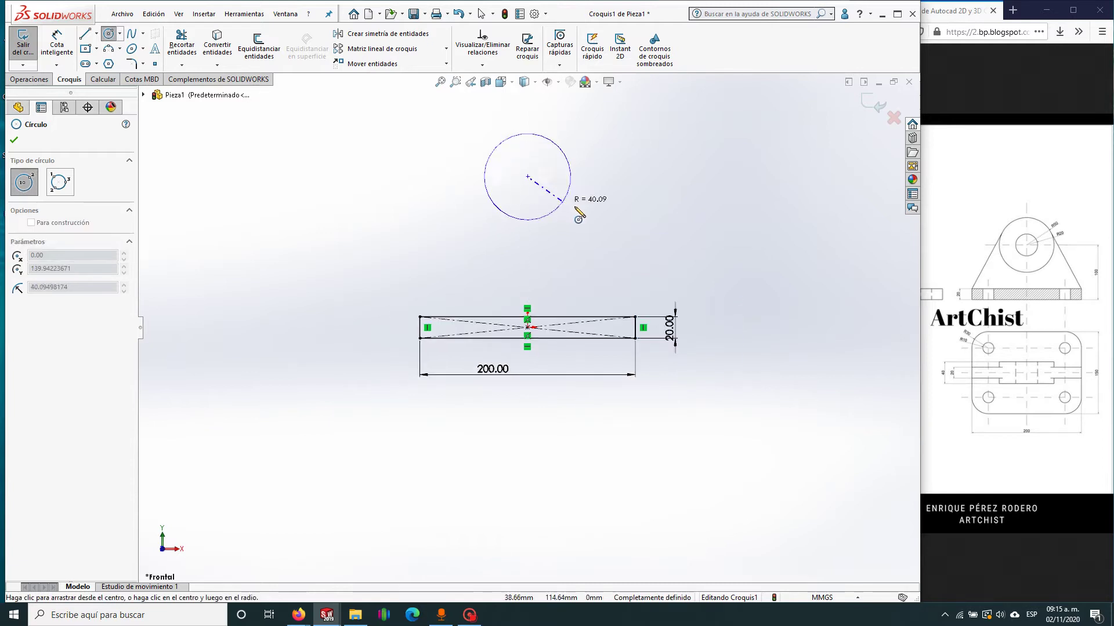
{"action": "left_click", "coordinate": [598, 227]}
{"action": "left_click", "coordinate": [528, 176]}
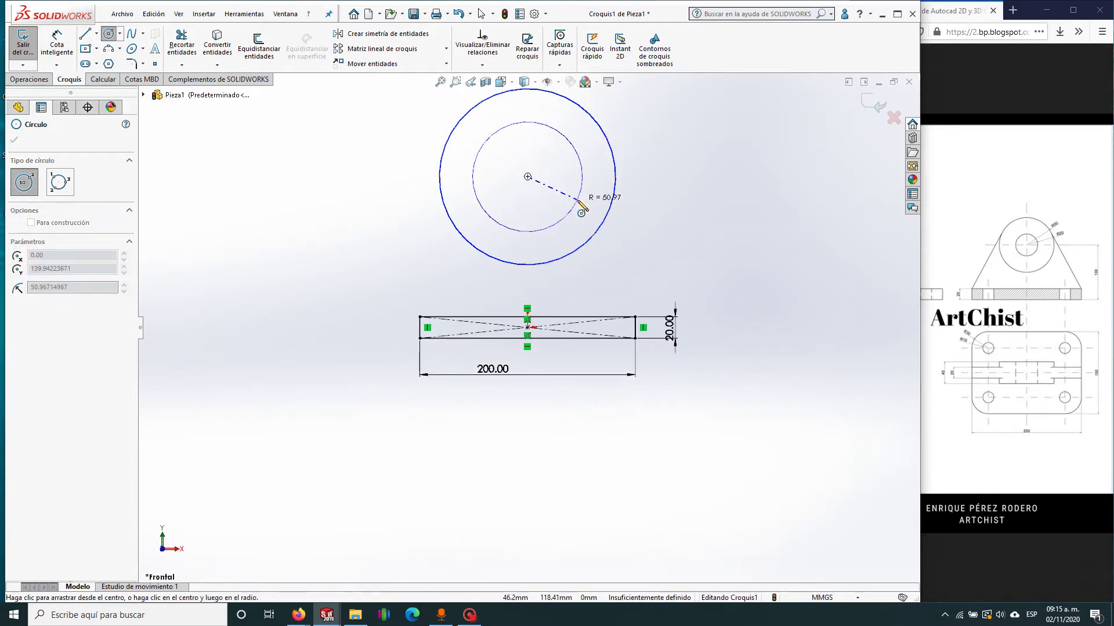
{"action": "key", "text": "Escape"}
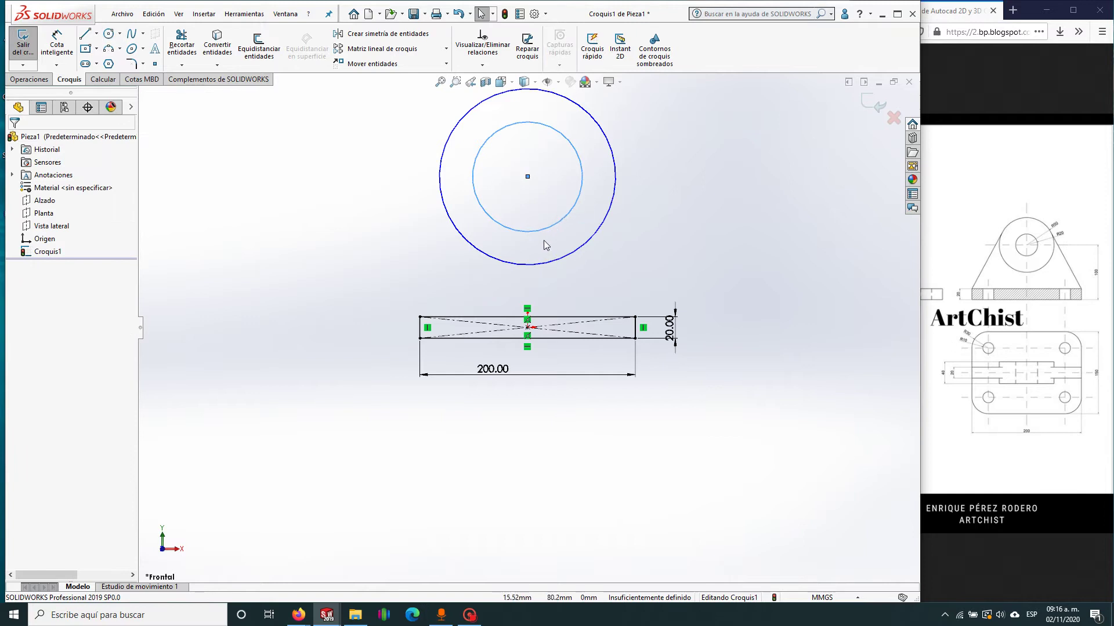
Step: Make the circles' centre vertical with the rectangle's centre point
{"action": "left_click", "coordinate": [528, 329]}
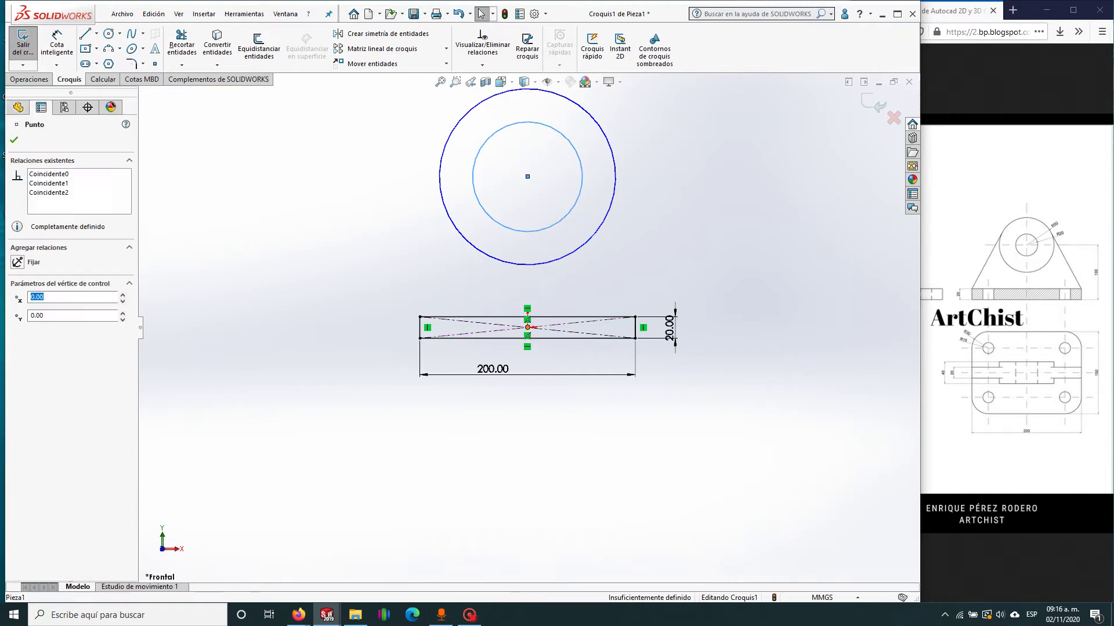
{"action": "left_click", "coordinate": [528, 176], "text": "ctrl"}
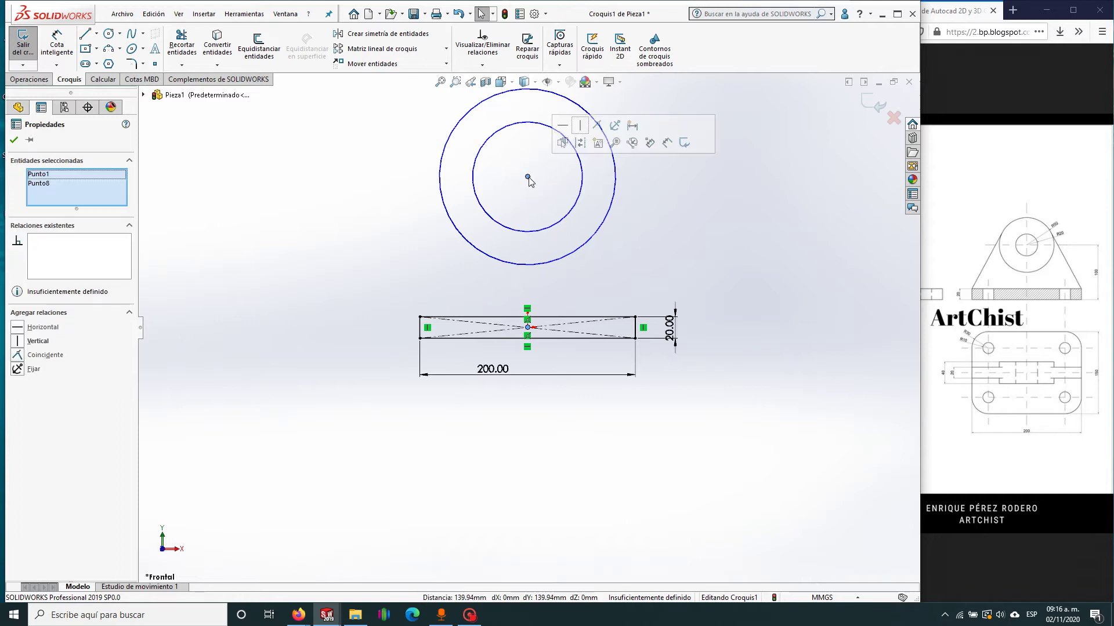
{"action": "left_click", "coordinate": [580, 126]}
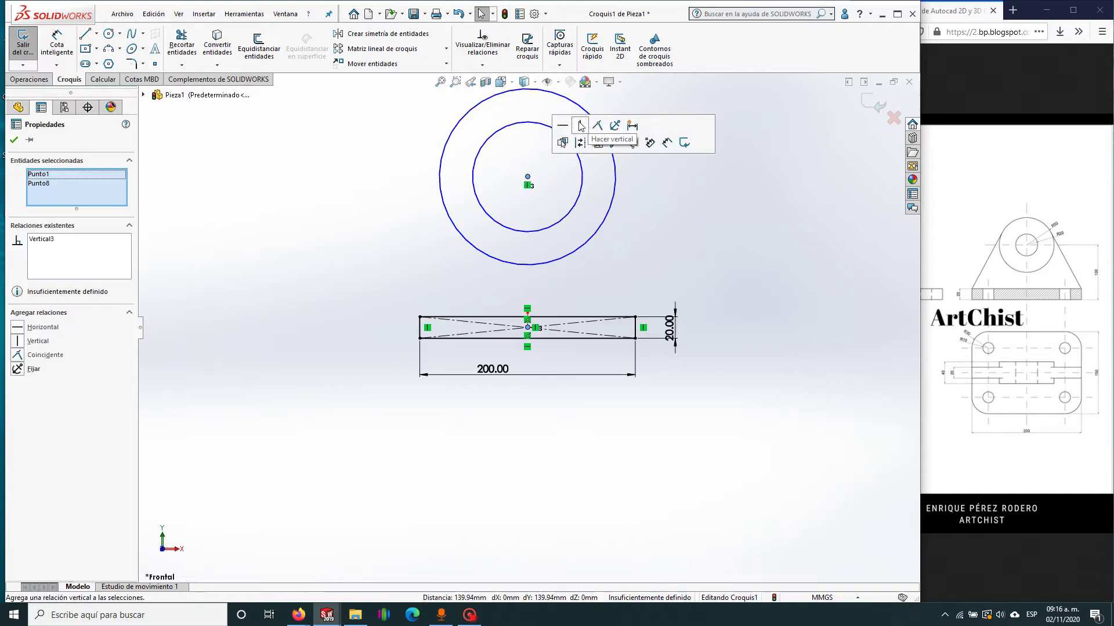
{"action": "left_click", "coordinate": [14, 141]}
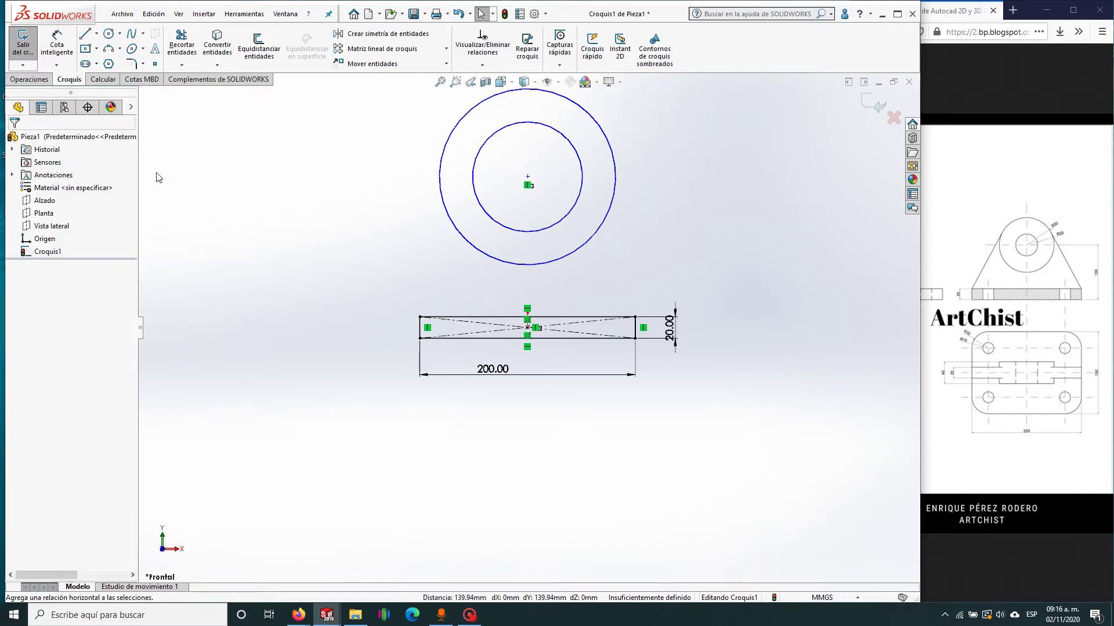
Step: Dimension the outer circle to Ø100 and the inner circle to Ø40
{"action": "left_click", "coordinate": [60, 45]}
{"action": "left_click", "coordinate": [617, 160]}
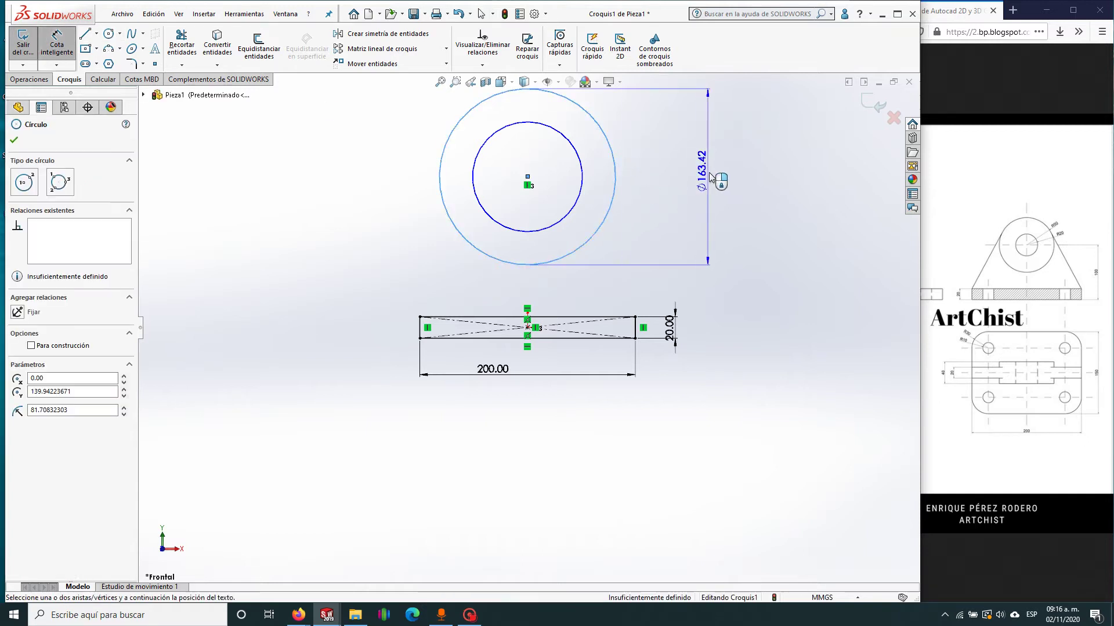
{"action": "left_click", "coordinate": [722, 177]}
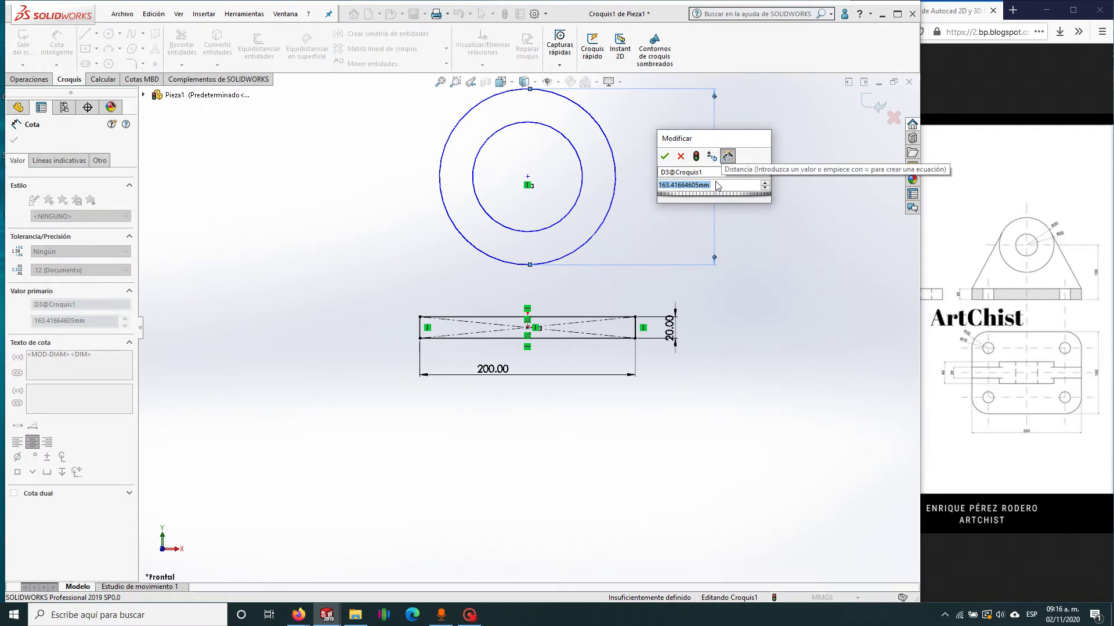
{"action": "type", "text": "100"}
{"action": "key", "text": "Return"}
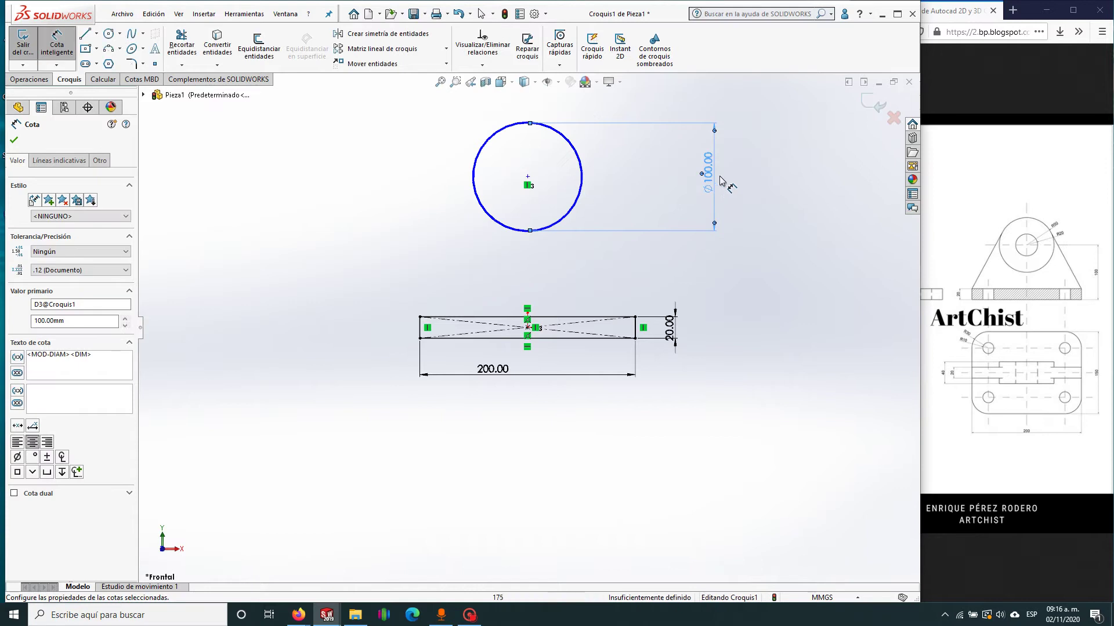
{"action": "scroll", "coordinate": [574, 200], "scroll_direction": "down", "scroll_amount": 2}
{"action": "scroll", "coordinate": [585, 215], "scroll_direction": "down", "scroll_amount": 1}
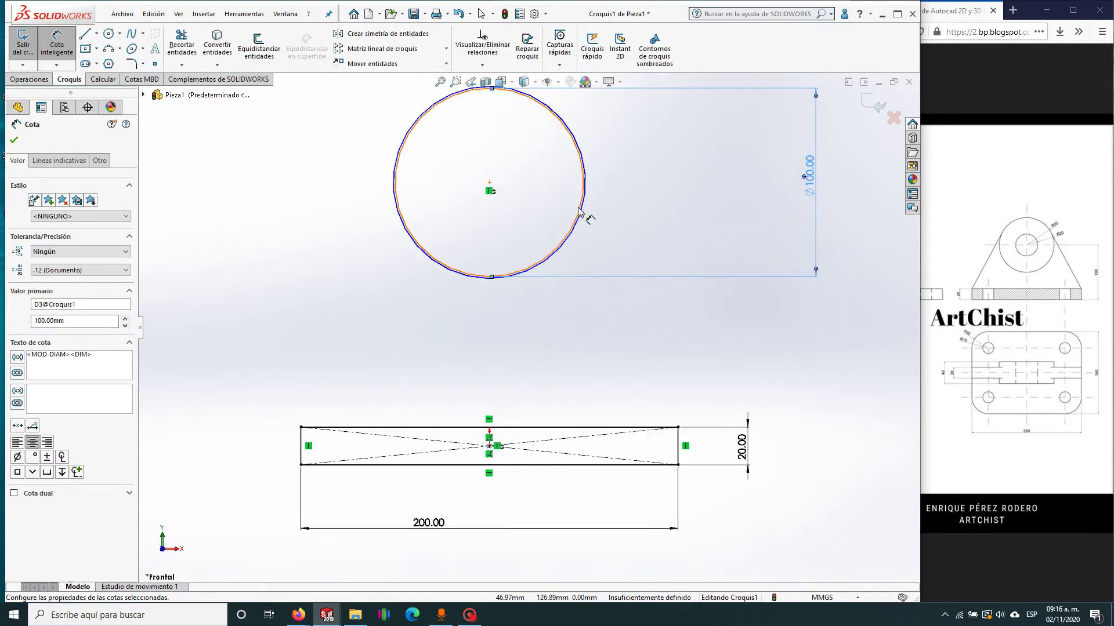
{"action": "scroll", "coordinate": [582, 223], "scroll_direction": "down", "scroll_amount": 1}
{"action": "scroll", "coordinate": [555, 268], "scroll_direction": "down", "scroll_amount": 2}
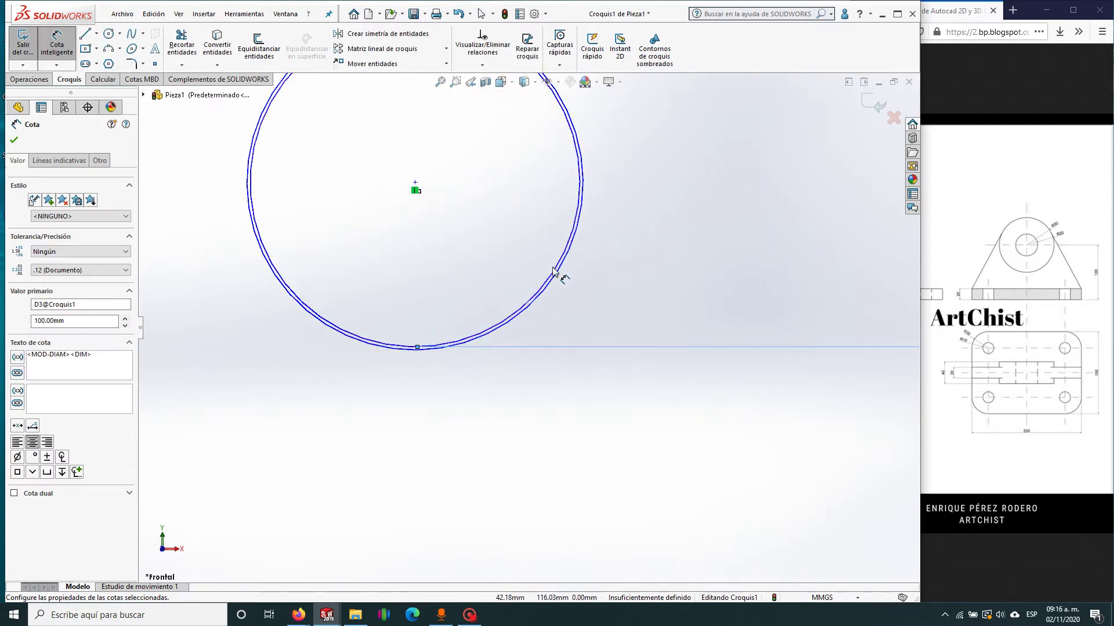
{"action": "left_click", "coordinate": [547, 296]}
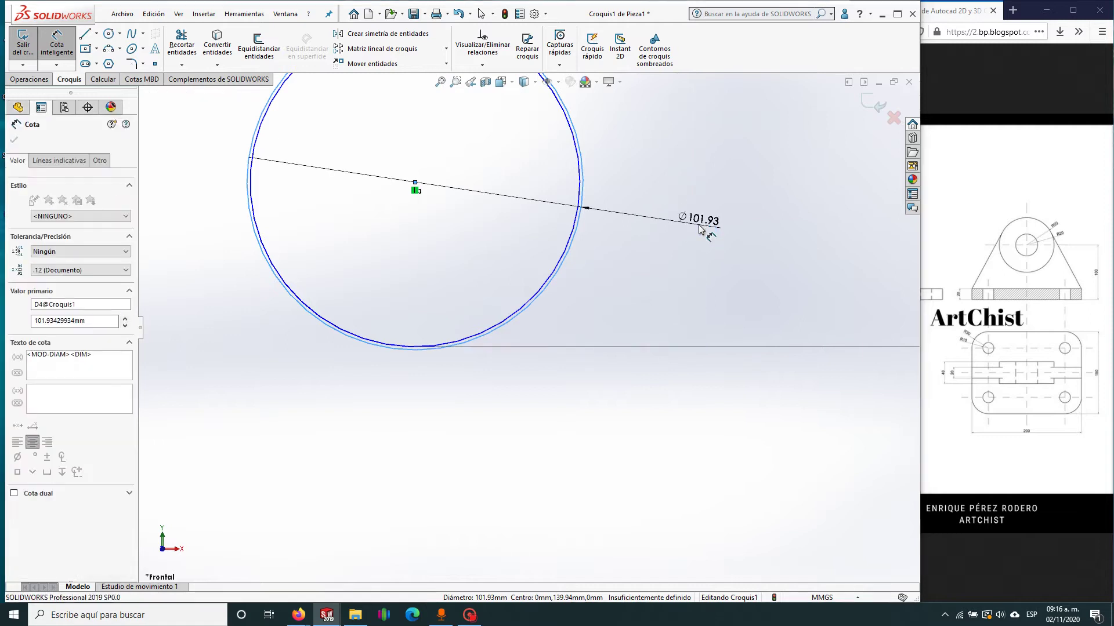
{"action": "left_click", "coordinate": [700, 228]}
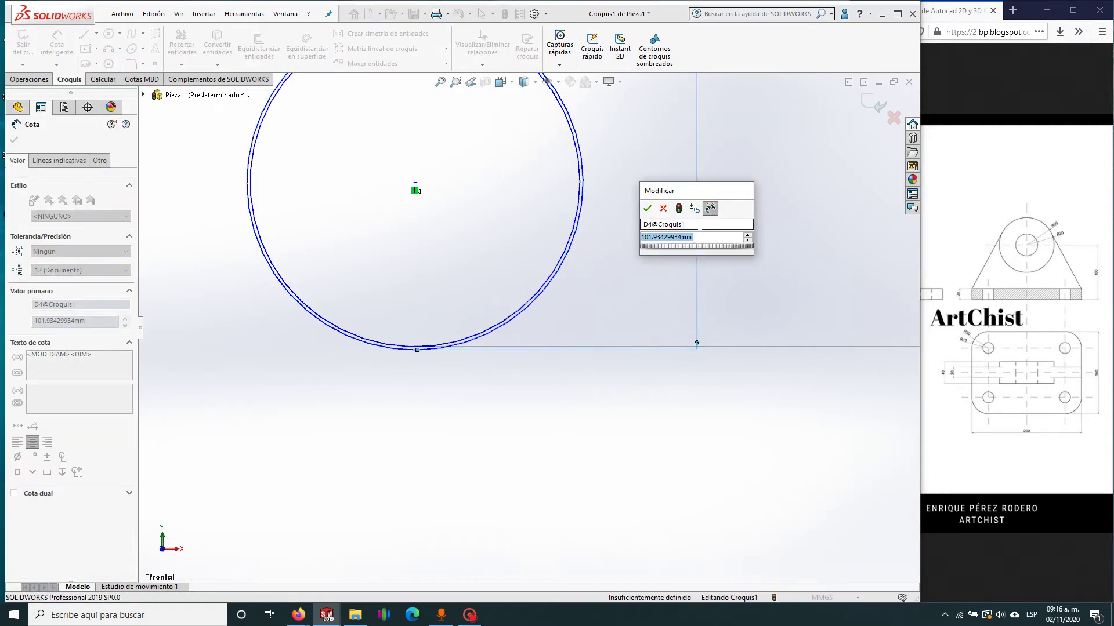
{"action": "type", "text": "49"}
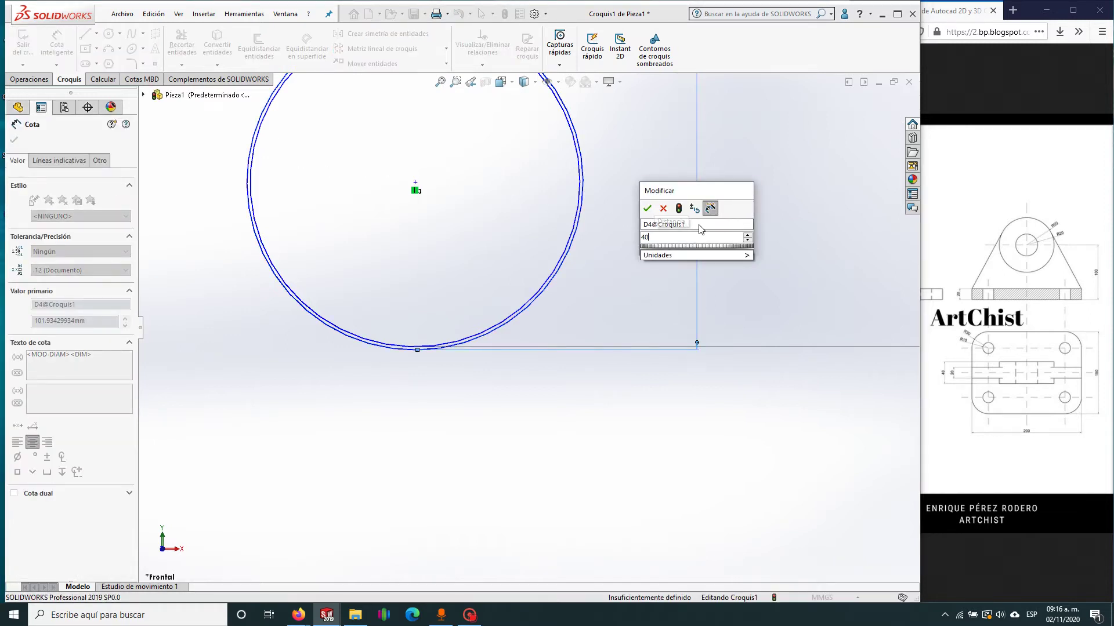
{"action": "key", "text": "Return"}
Step: Set the circles' centre 100 mm above the rectangle's bottom edge
{"action": "key", "text": "f"}
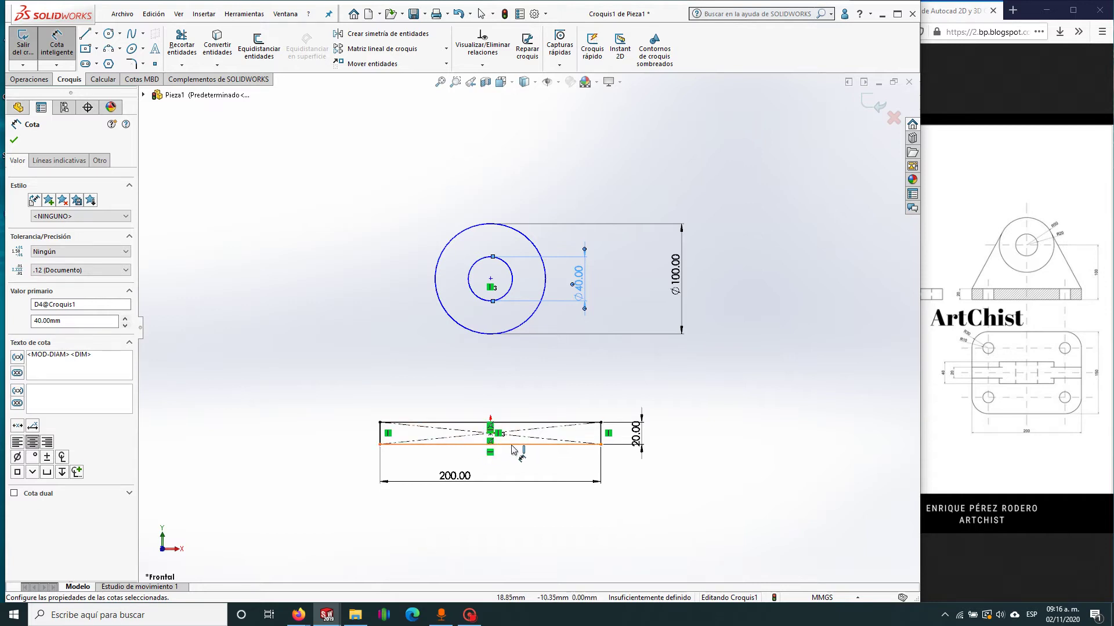
{"action": "left_click", "coordinate": [513, 445]}
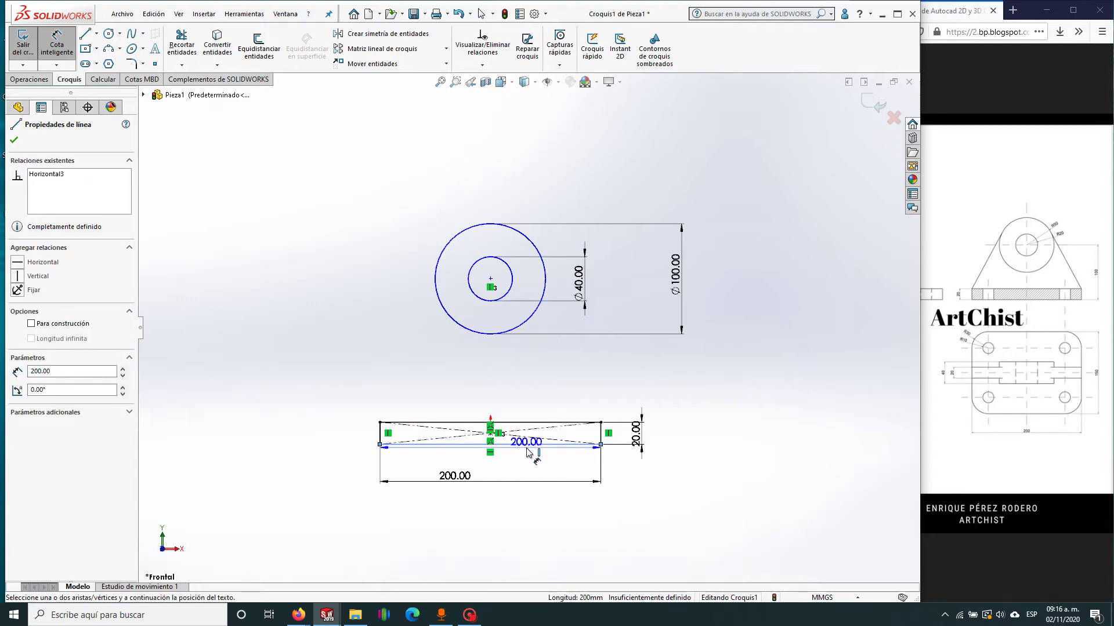
{"action": "left_click", "coordinate": [490, 279]}
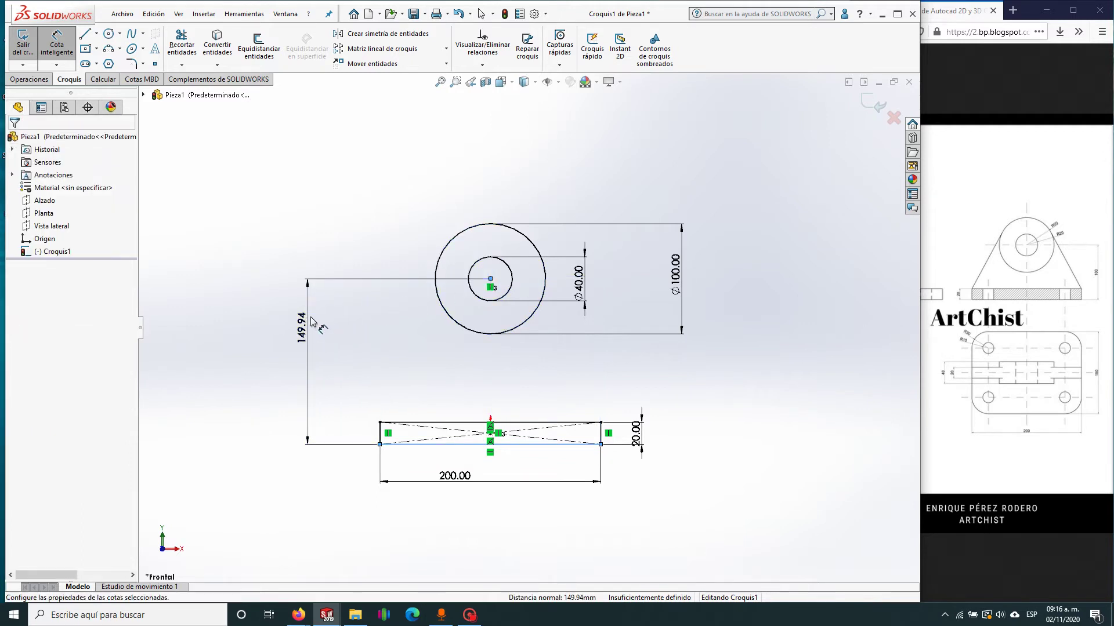
{"action": "left_click", "coordinate": [310, 322]}
{"action": "type", "text": "100"}
{"action": "key", "text": "Return"}
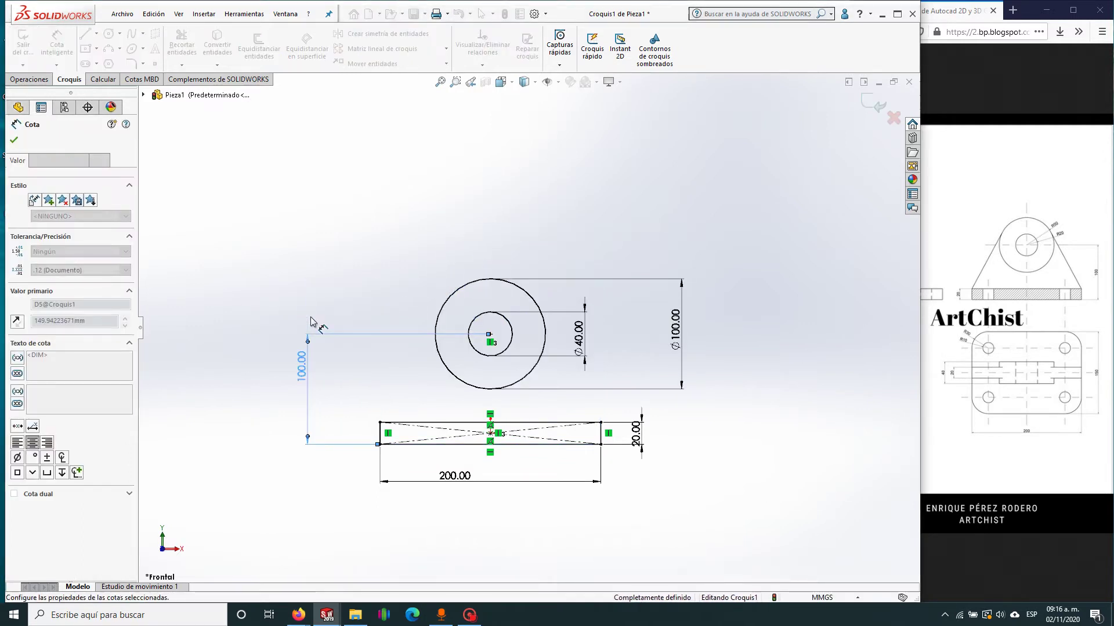
{"action": "scroll", "coordinate": [417, 457], "scroll_direction": "down", "scroll_amount": 3}
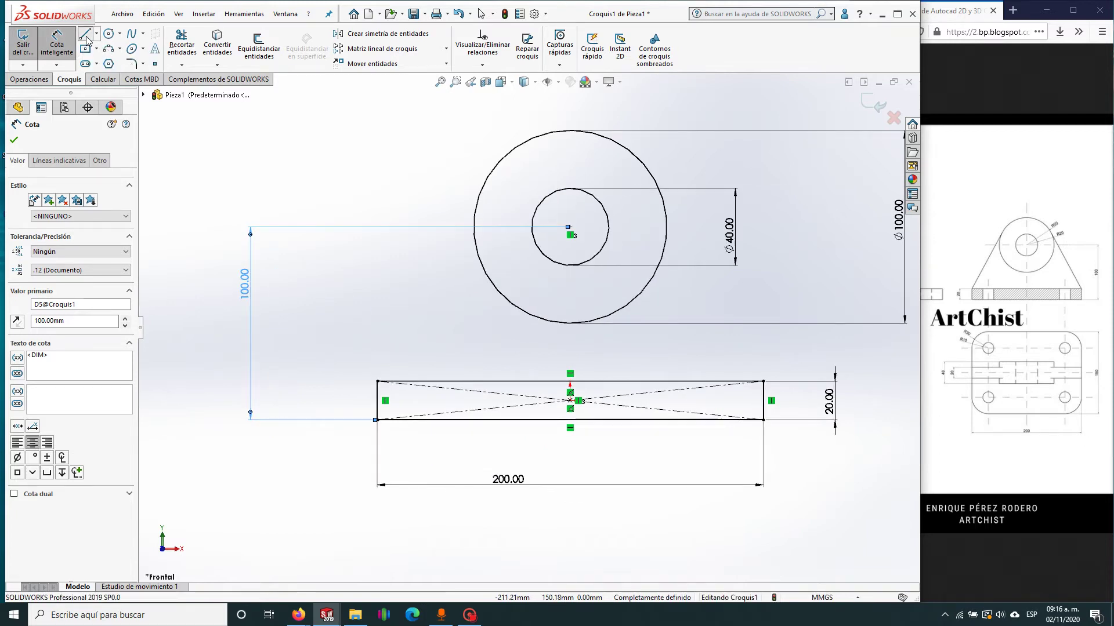
Step: Draw lines from the rectangle's top-left and top-right corners up to the outer circle
{"action": "left_click", "coordinate": [86, 36]}
{"action": "left_click", "coordinate": [378, 381]}
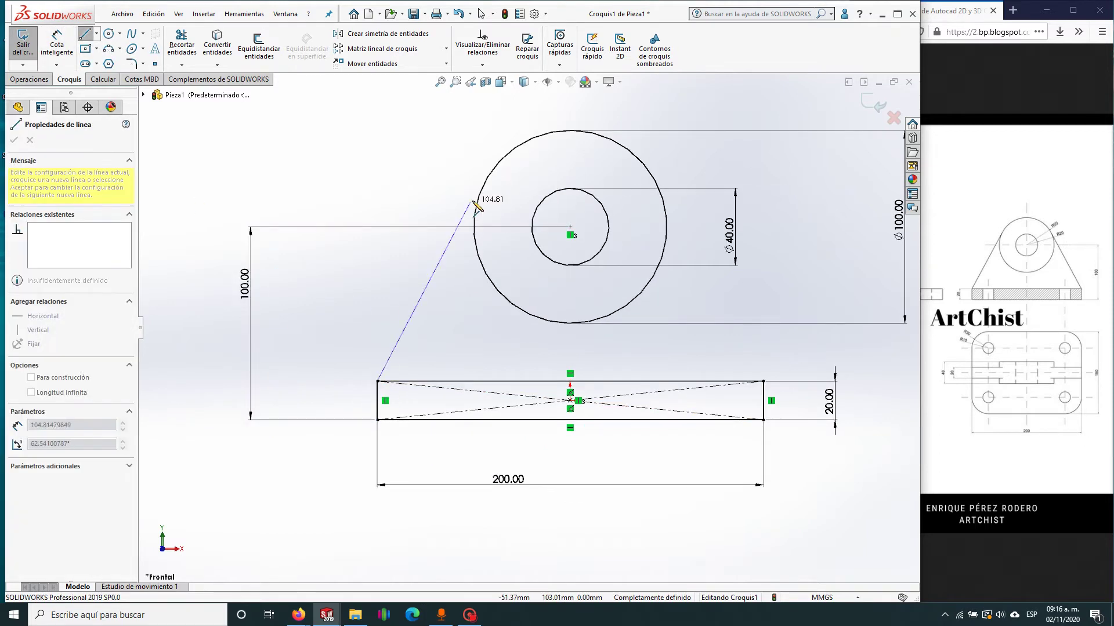
{"action": "left_click", "coordinate": [479, 193]}
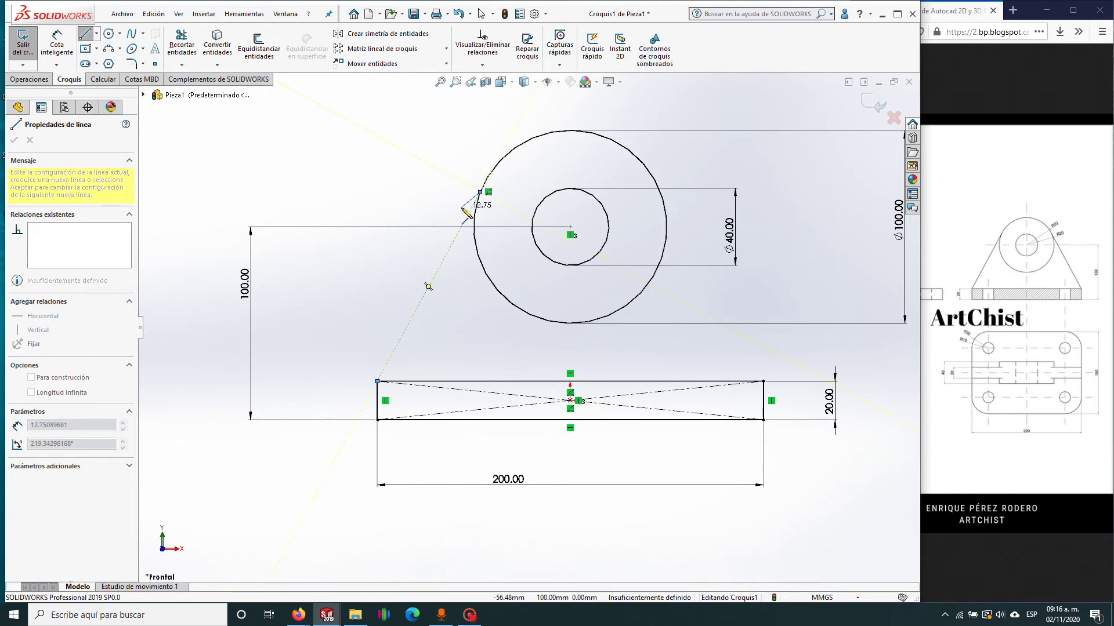
{"action": "key", "text": "Escape"}
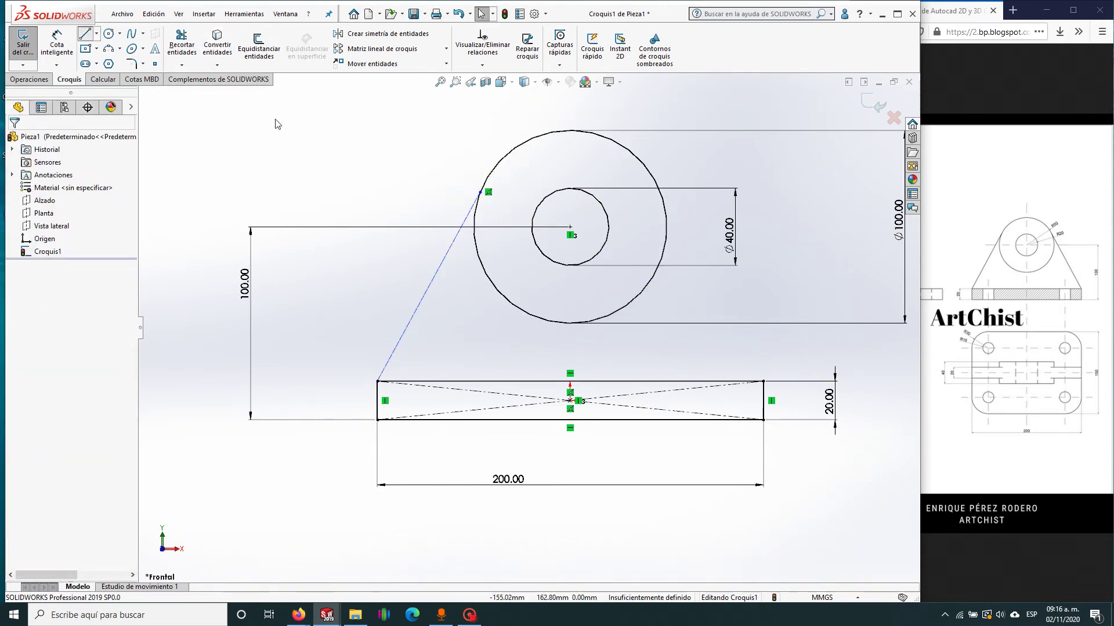
{"action": "key", "text": "l"}
{"action": "left_click", "coordinate": [763, 382]}
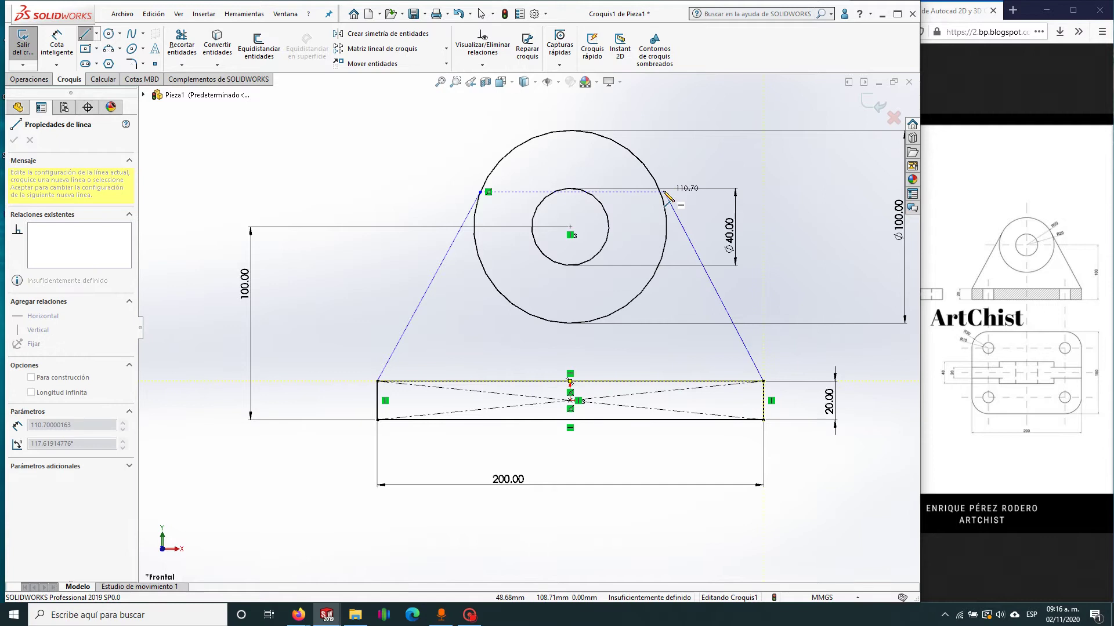
{"action": "left_click", "coordinate": [664, 197]}
{"action": "key", "text": "Escape"}
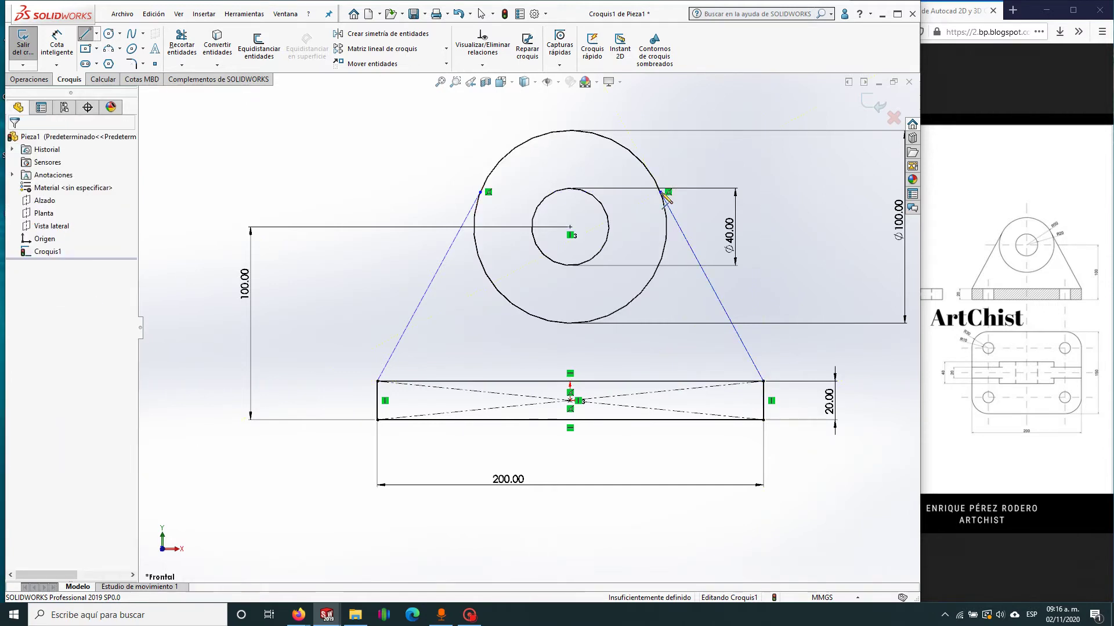
{"action": "scroll", "coordinate": [693, 188], "scroll_direction": "down", "scroll_amount": 2}
{"action": "scroll", "coordinate": [693, 192], "scroll_direction": "down", "scroll_amount": 2}
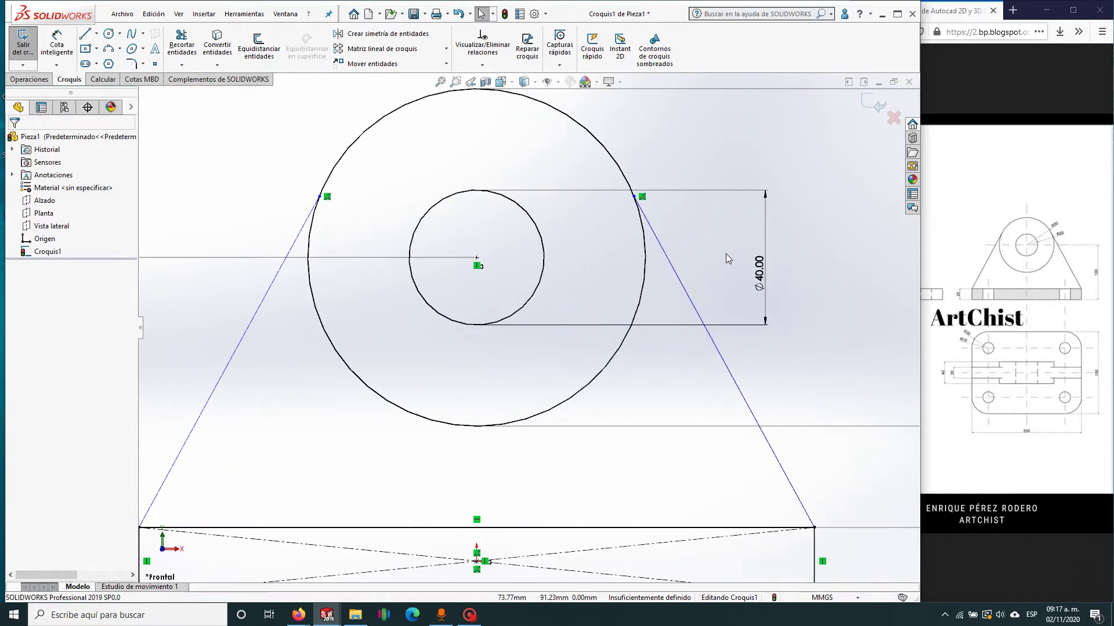
Step: Add tangent relations between the outer circle and the right and left slanted lines
{"action": "left_click", "coordinate": [693, 306]}
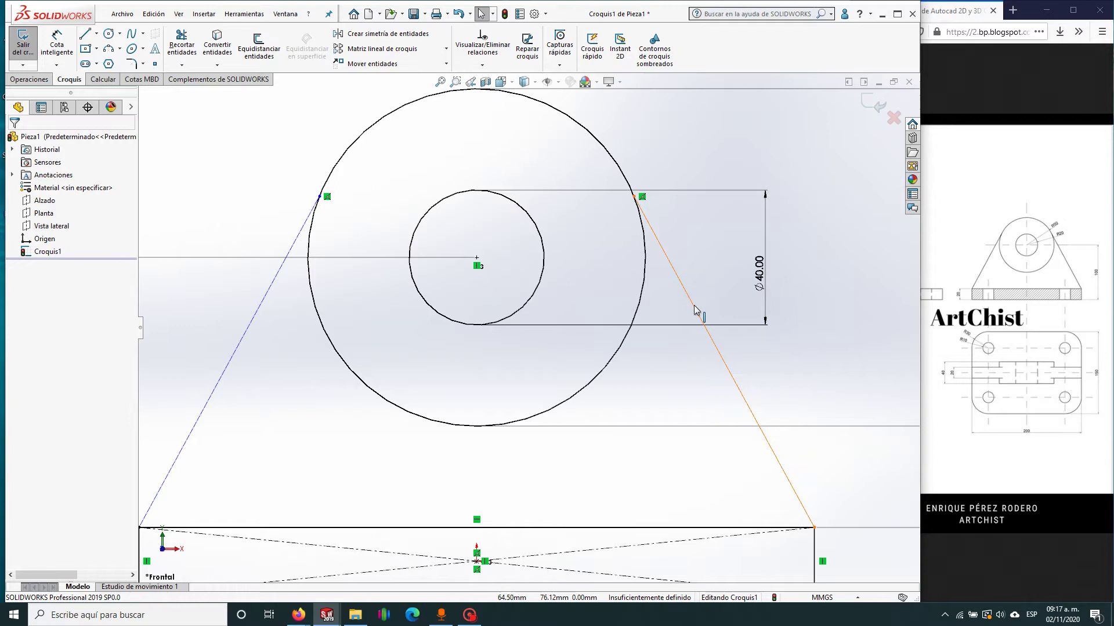
{"action": "left_click", "coordinate": [648, 295], "text": "ctrl"}
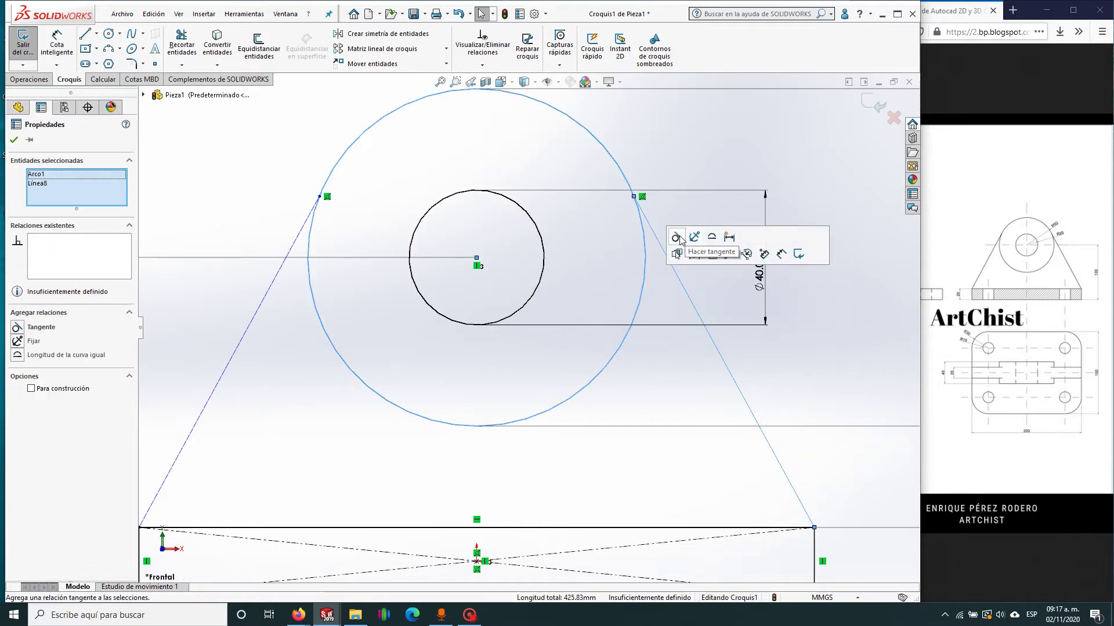
{"action": "left_click", "coordinate": [677, 238]}
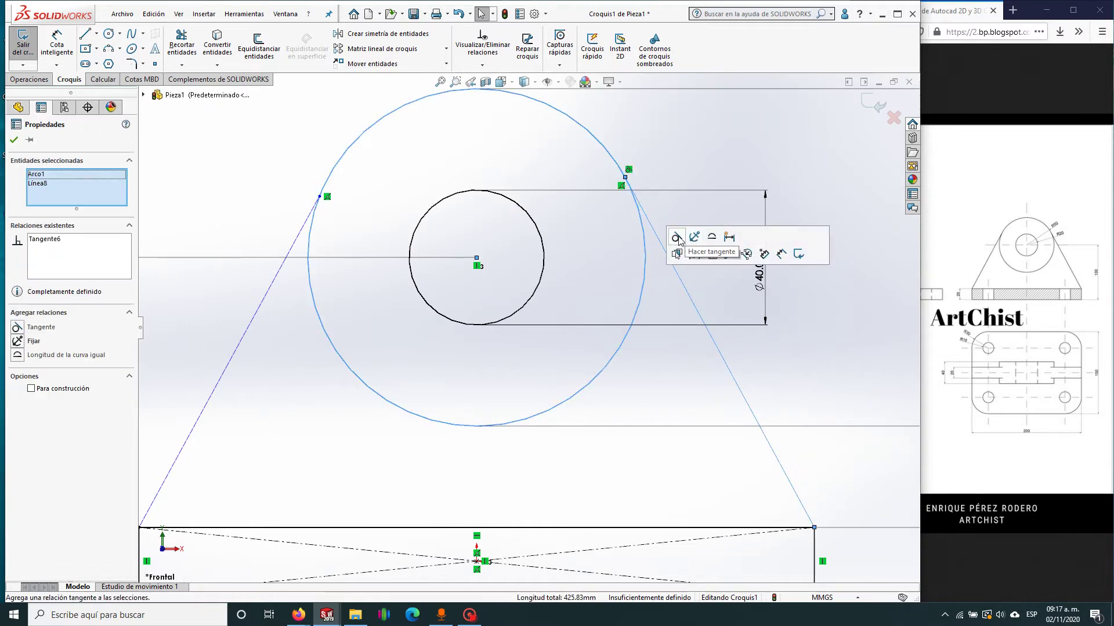
{"action": "left_click", "coordinate": [16, 141]}
{"action": "scroll", "coordinate": [302, 314], "scroll_direction": "up", "scroll_amount": 2}
{"action": "scroll", "coordinate": [390, 306], "scroll_direction": "down", "scroll_amount": 8}
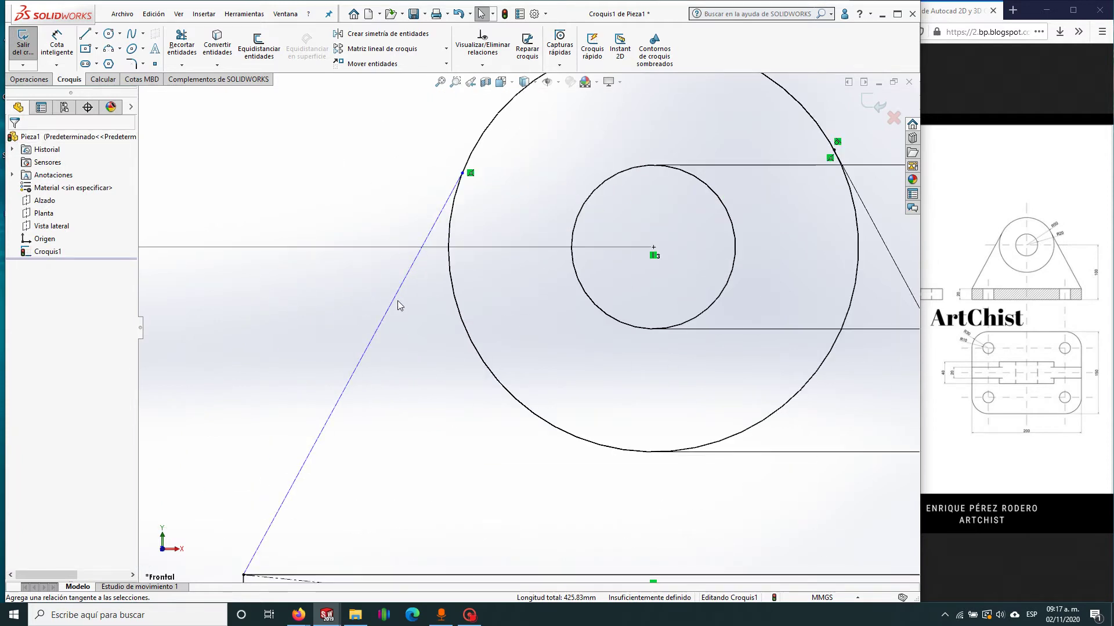
{"action": "left_click", "coordinate": [398, 301]}
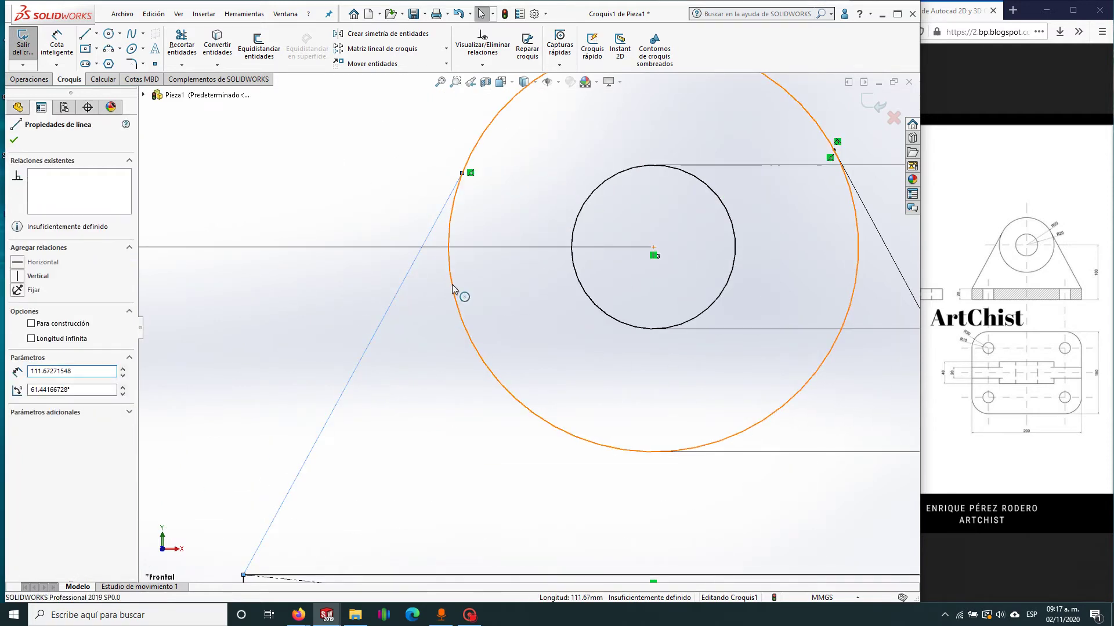
{"action": "left_click", "coordinate": [453, 288], "text": "ctrl"}
{"action": "left_click", "coordinate": [491, 237]}
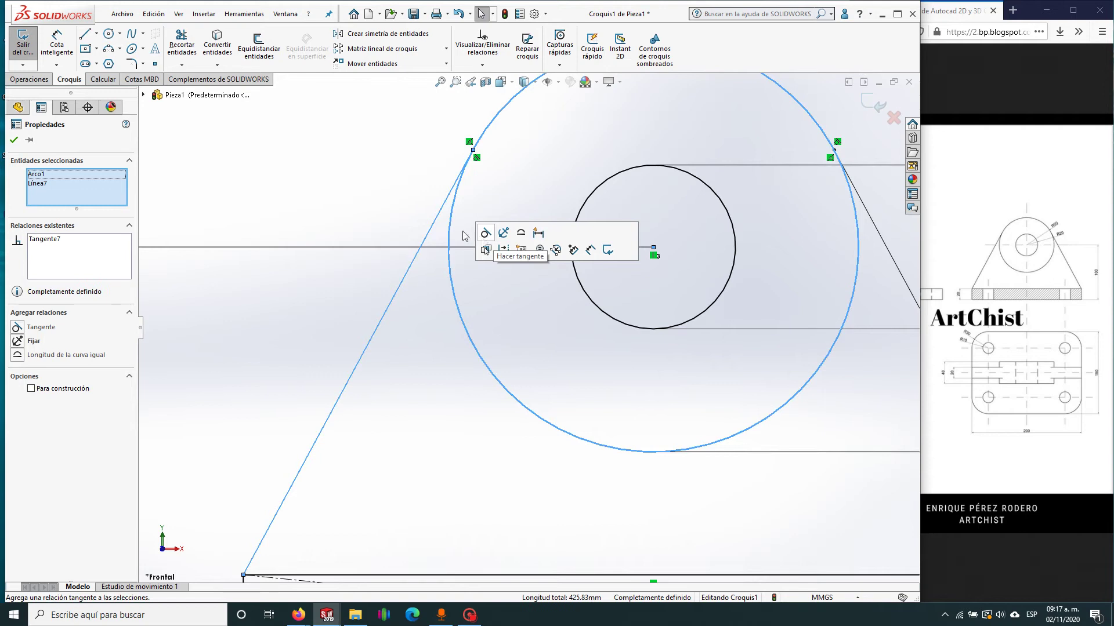
{"action": "left_click", "coordinate": [14, 141]}
{"action": "scroll", "coordinate": [539, 388], "scroll_direction": "up", "scroll_amount": 3}
{"action": "scroll", "coordinate": [540, 388], "scroll_direction": "up", "scroll_amount": 3}
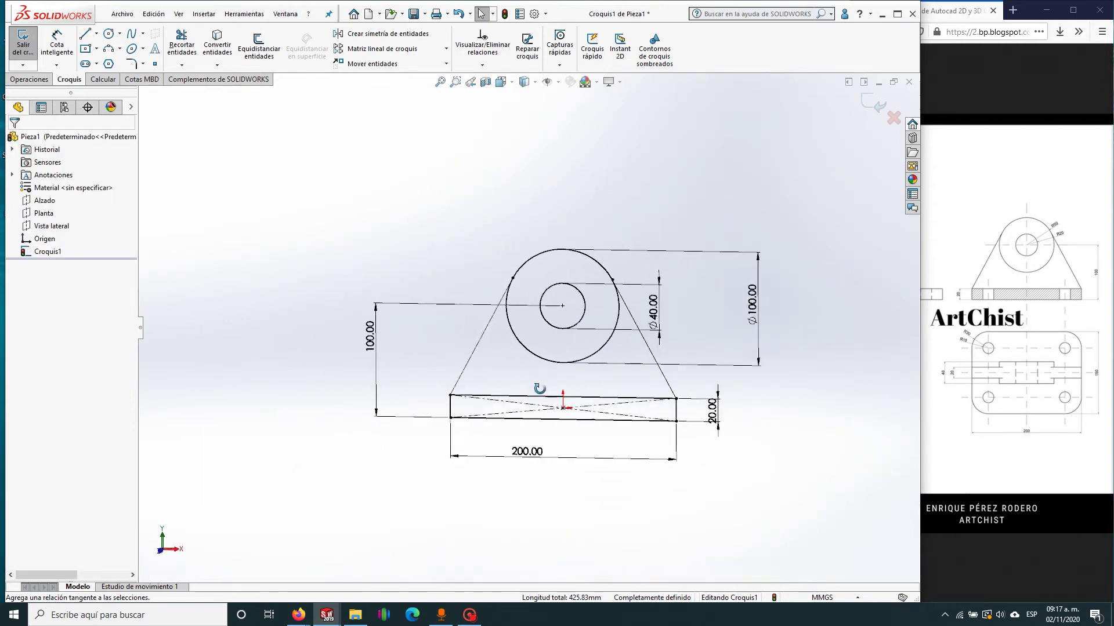
Step: Start a boss extrusion using the rectangle, triangle and ring regions of the sketch
{"action": "scroll", "coordinate": [540, 388], "scroll_direction": "up", "scroll_amount": 1}
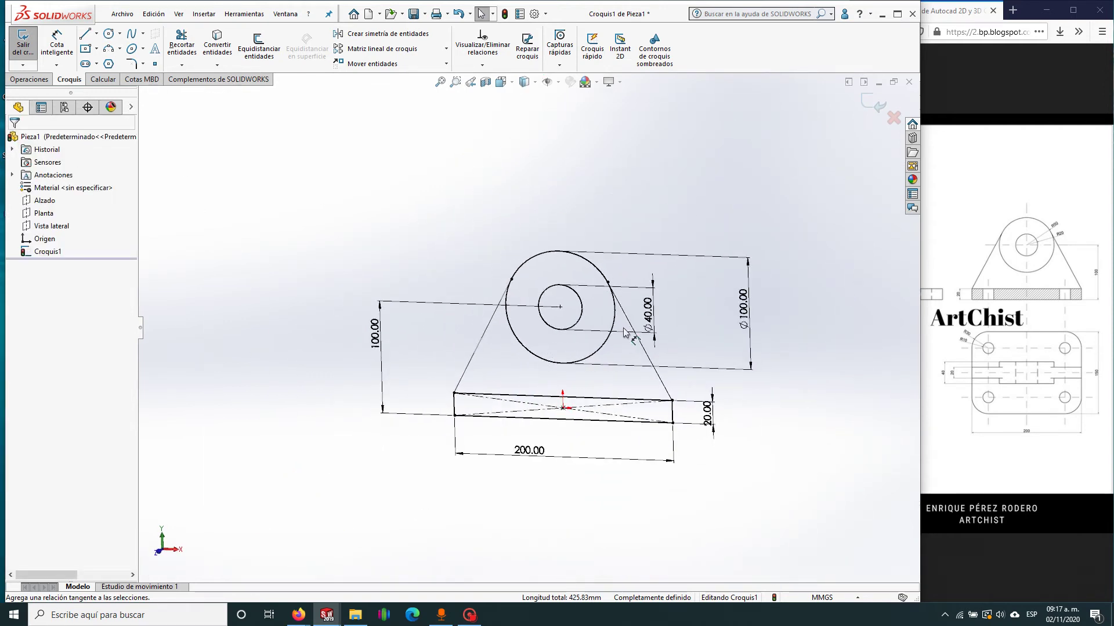
{"action": "middle_click_drag", "start_coordinate": [678, 310], "coordinate": [673, 320]}
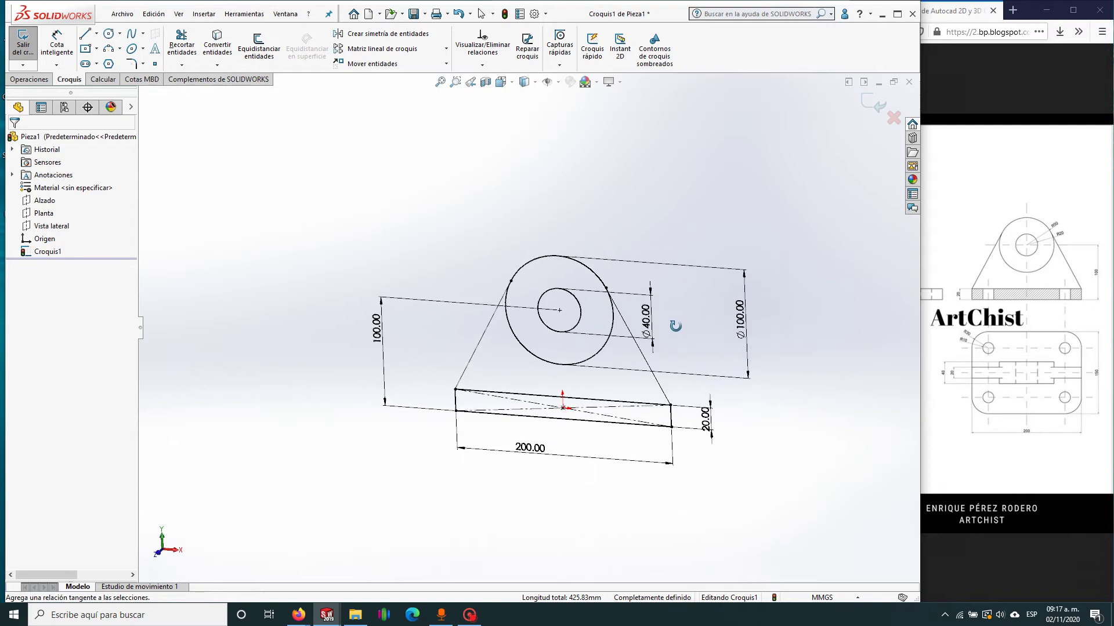
{"action": "left_click", "coordinate": [33, 81]}
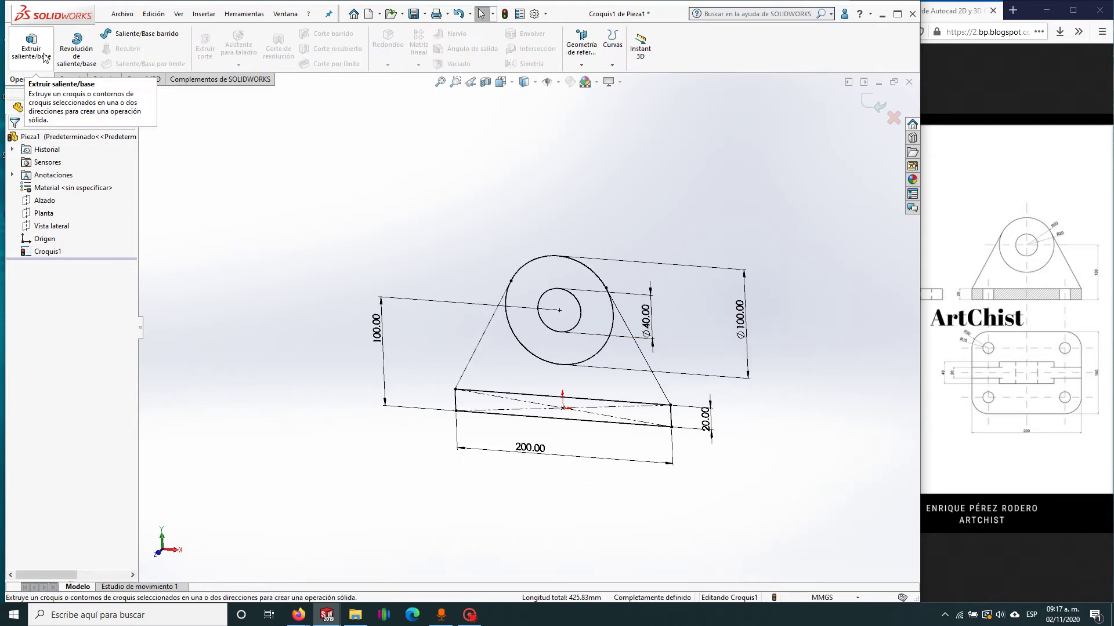
{"action": "left_click", "coordinate": [44, 58]}
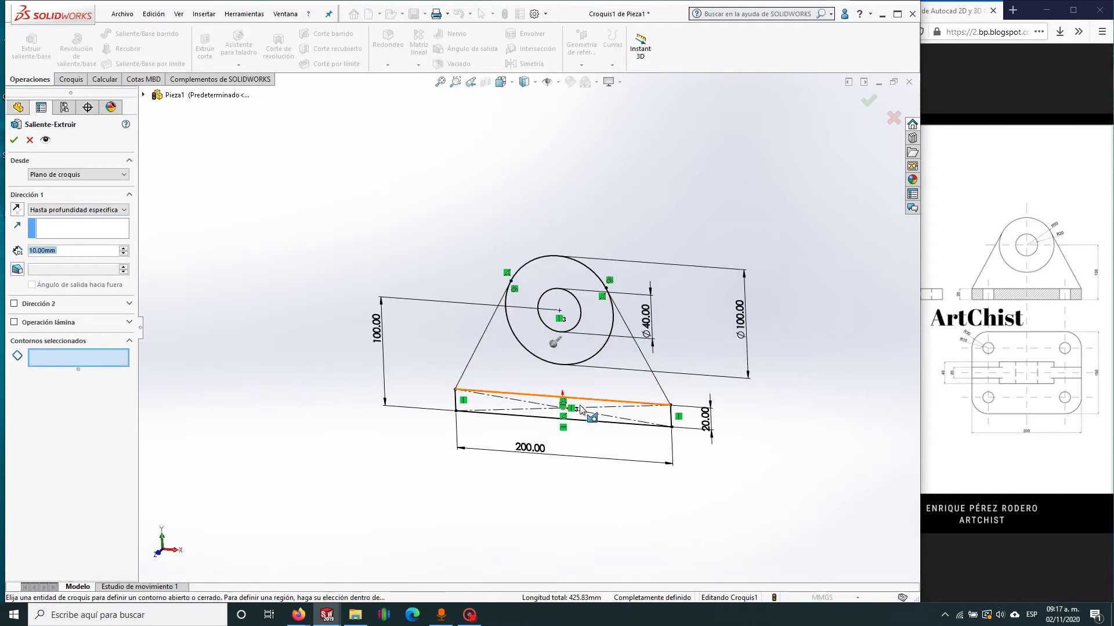
{"action": "left_click", "coordinate": [640, 418]}
{"action": "left_click", "coordinate": [641, 397]}
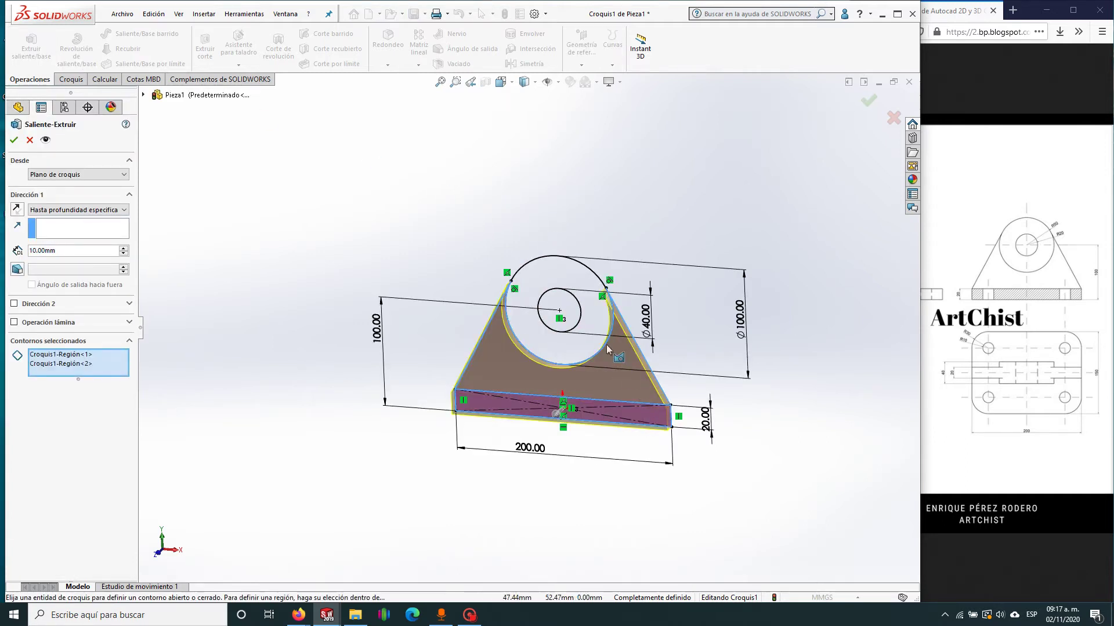
{"action": "left_click", "coordinate": [600, 323]}
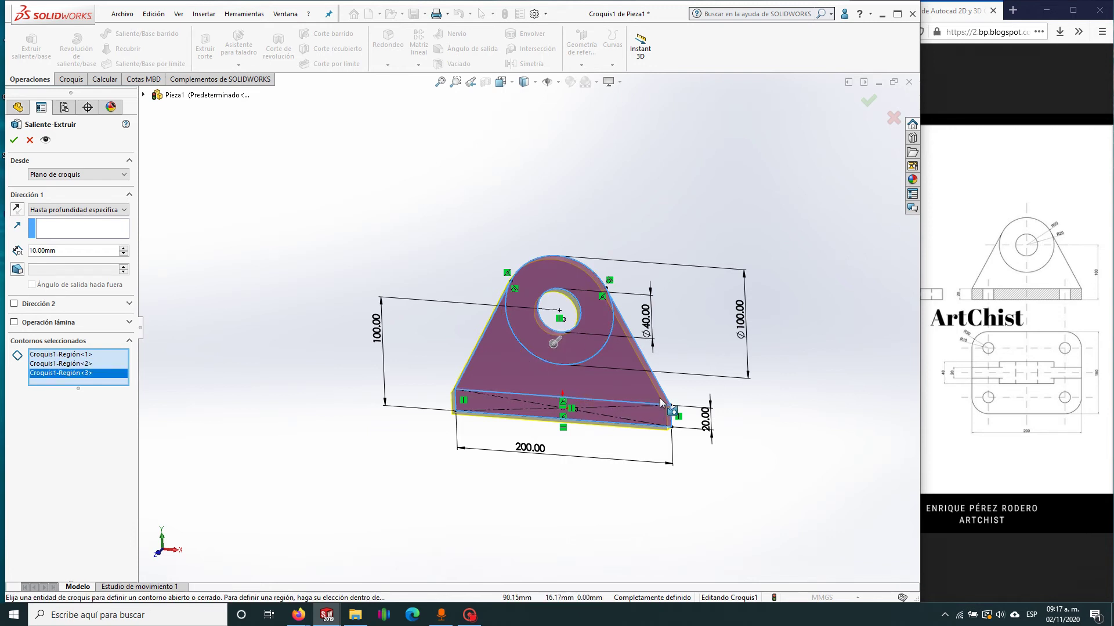
{"action": "middle_click_drag", "start_coordinate": [618, 406], "coordinate": [428, 405]}
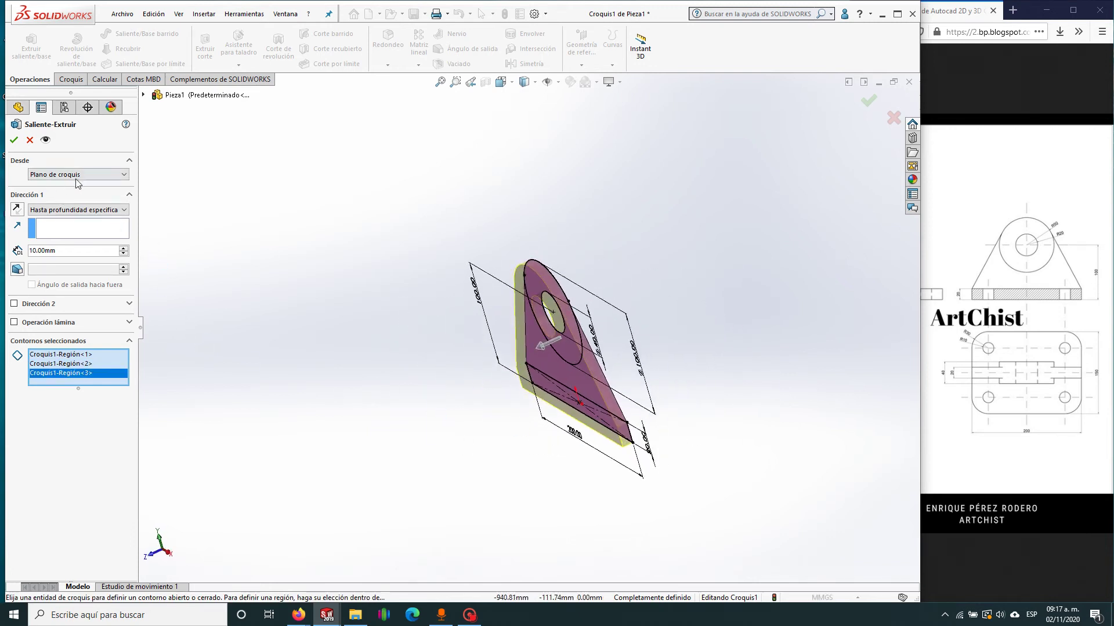
Step: Set the extrusion to Plano medio at 20 mm depth and accept it
{"action": "left_click", "coordinate": [58, 176]}
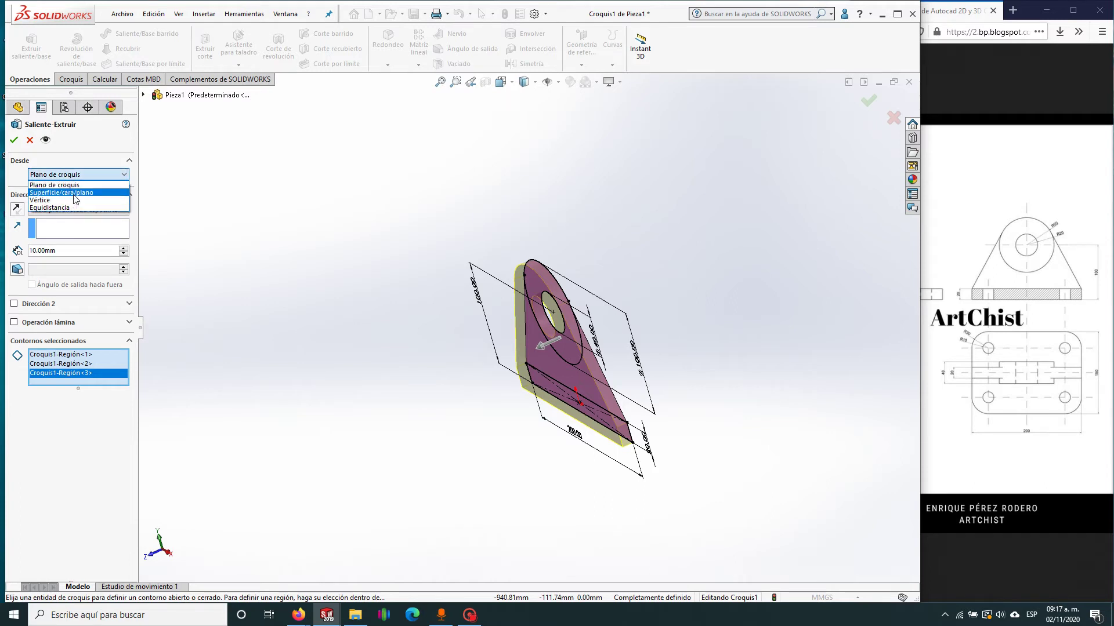
{"action": "left_click", "coordinate": [75, 185]}
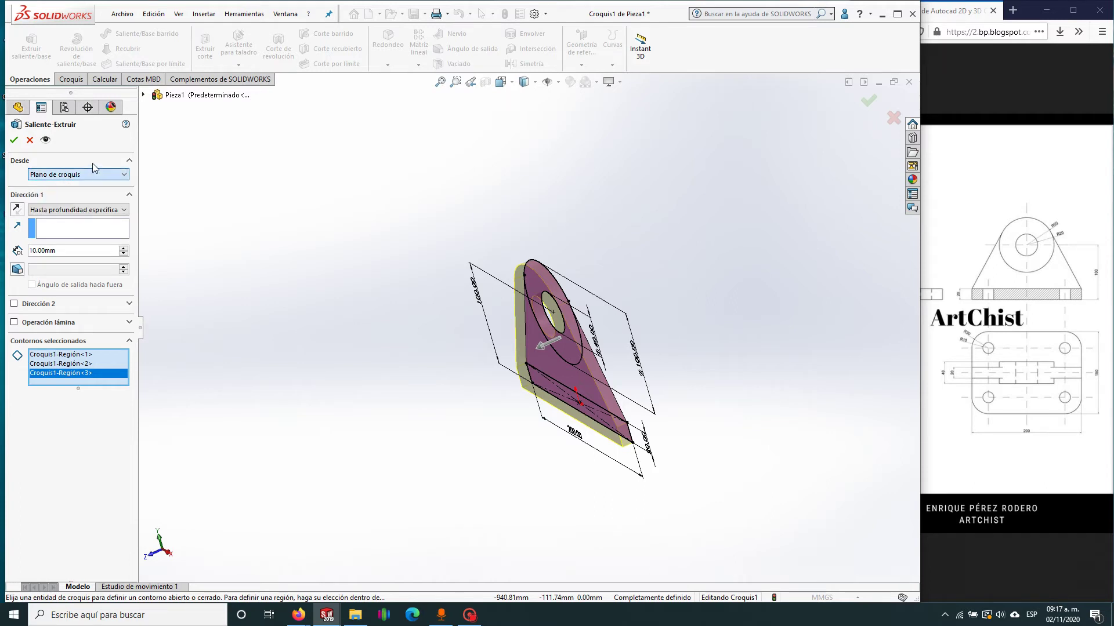
{"action": "left_click", "coordinate": [79, 211]}
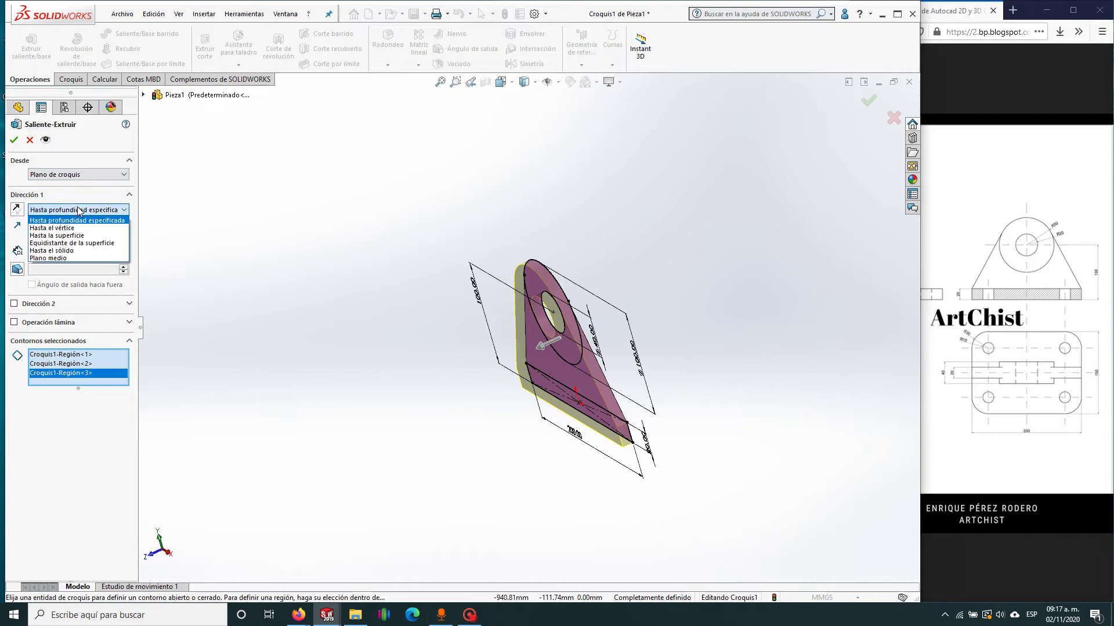
{"action": "left_click", "coordinate": [77, 258]}
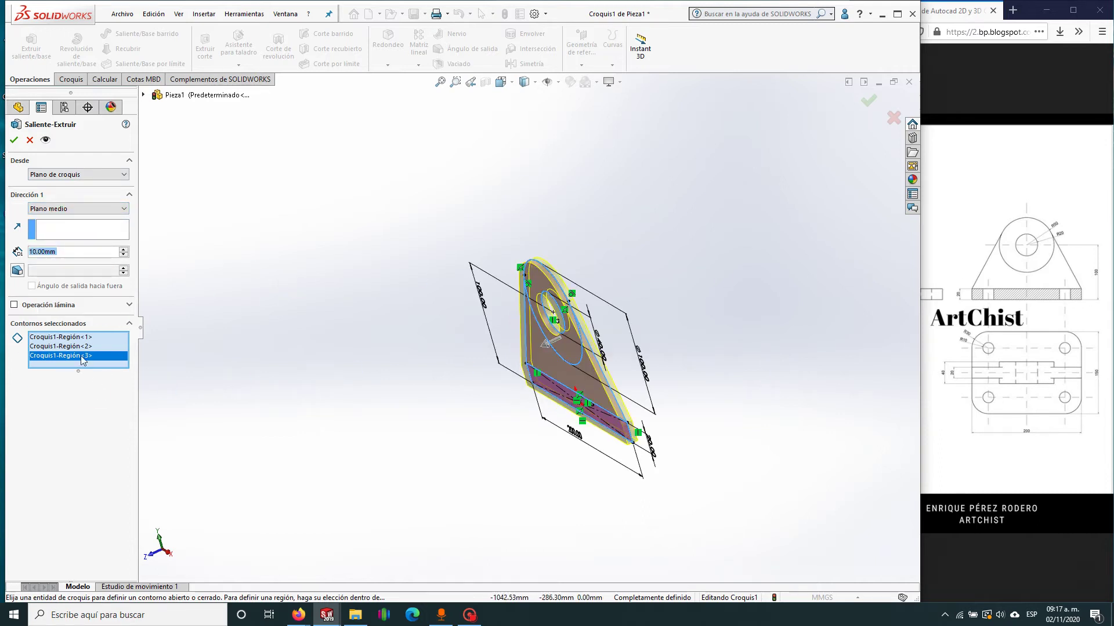
{"action": "type", "text": "20"}
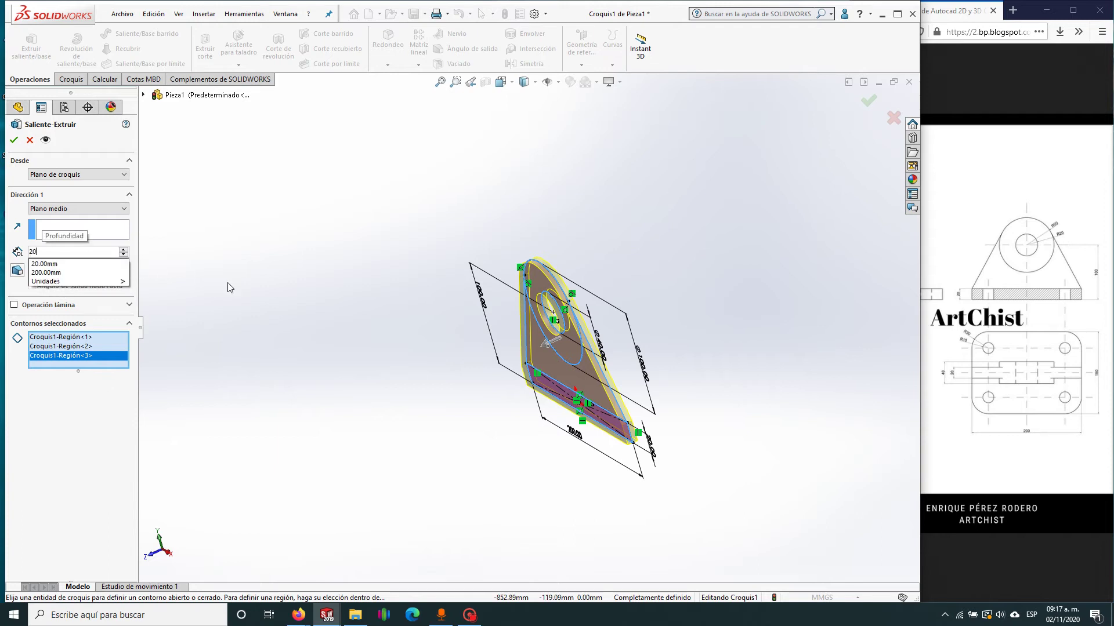
{"action": "key", "text": "Return"}
{"action": "left_click", "coordinate": [14, 139]}
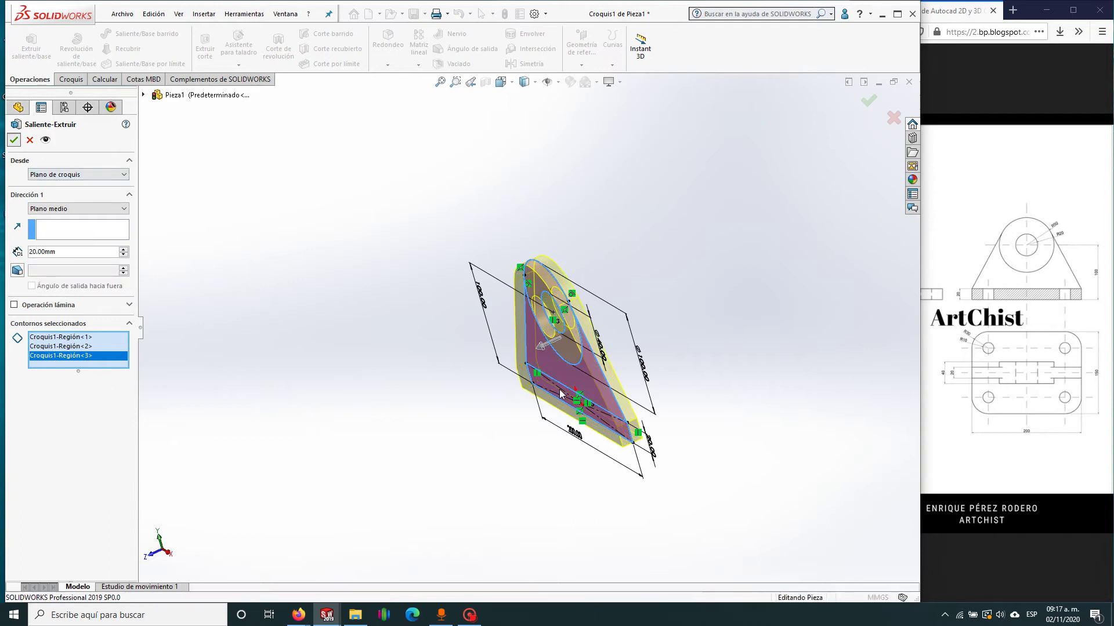
Step: Rotate toward a front view and select Croquis1 under Saliente-Extruir1
{"action": "middle_click_drag", "start_coordinate": [624, 323], "coordinate": [376, 266]}
{"action": "scroll", "coordinate": [620, 324], "scroll_direction": "down", "scroll_amount": 3}
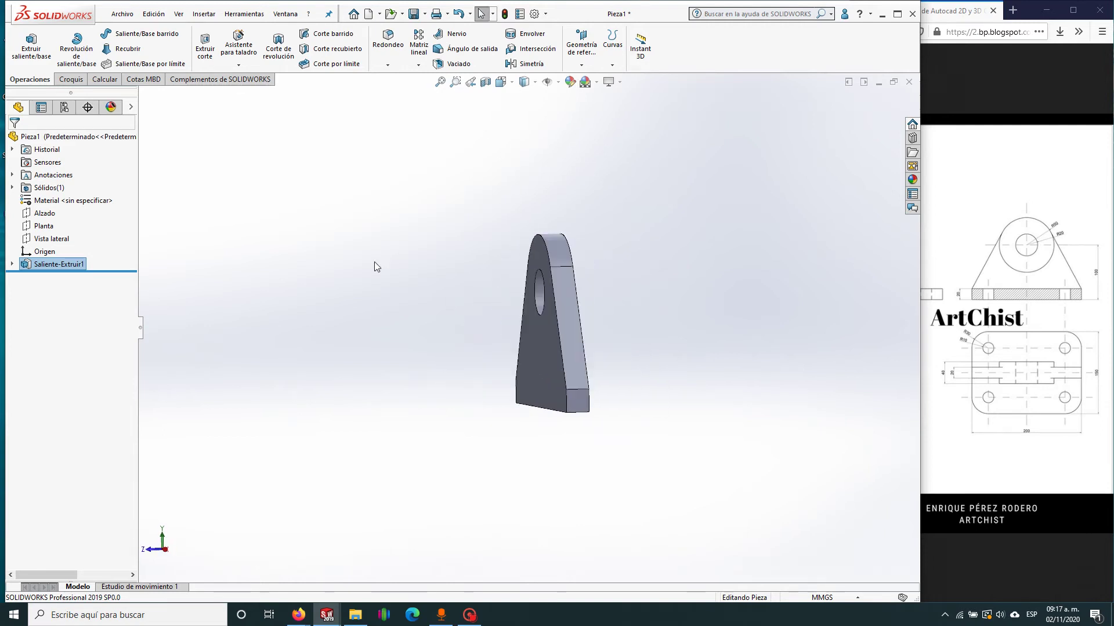
{"action": "left_click", "coordinate": [12, 265]}
{"action": "left_click", "coordinate": [50, 277]}
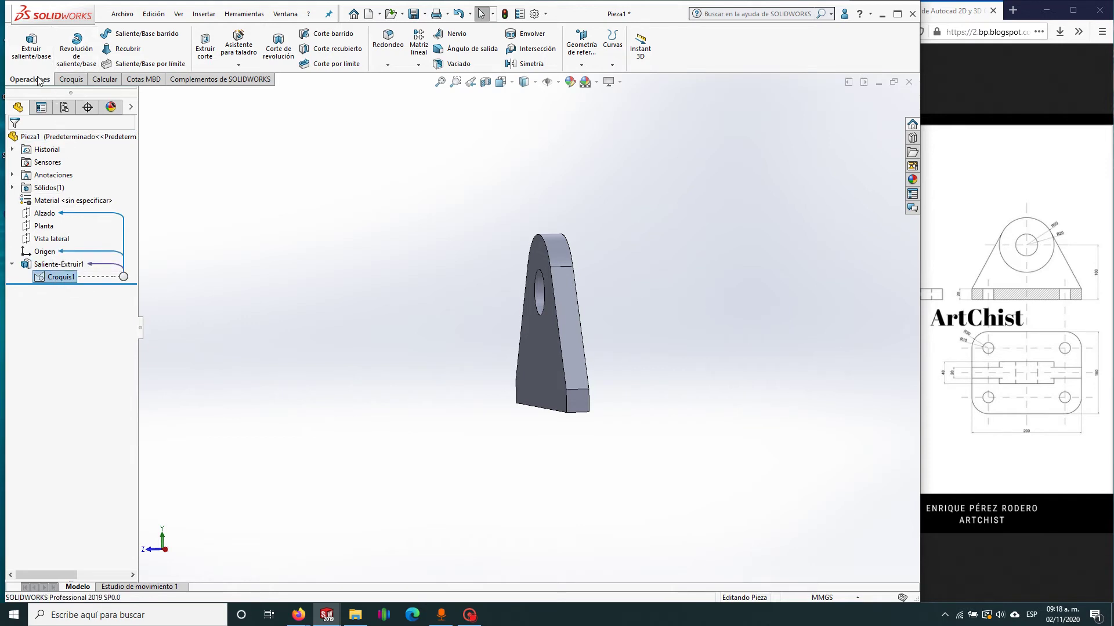
Step: Extrude Croquis1's rectangle region 150 mm Plano medio as Saliente-Extruir2
{"action": "left_click", "coordinate": [31, 45]}
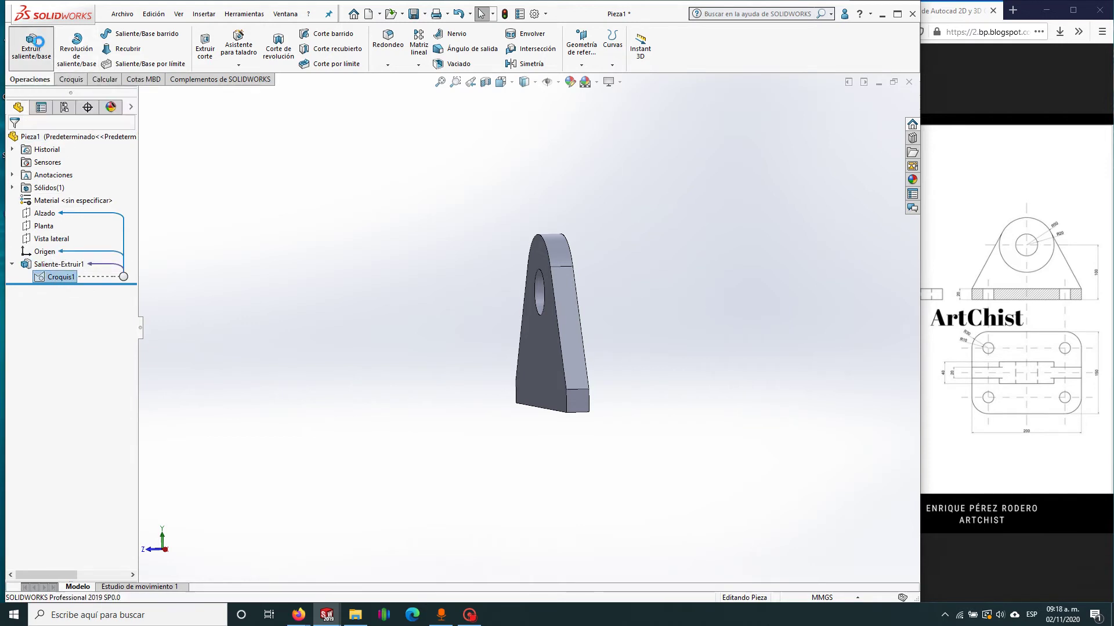
{"action": "scroll", "coordinate": [551, 406], "scroll_direction": "down", "scroll_amount": 4}
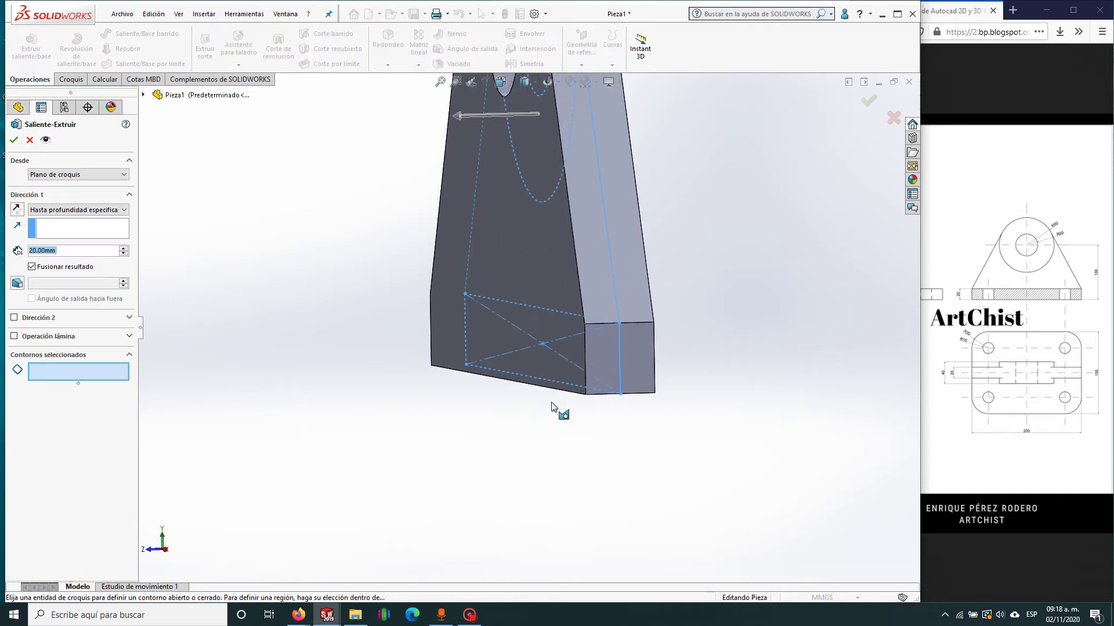
{"action": "left_click", "coordinate": [548, 364]}
{"action": "middle_click_drag", "start_coordinate": [656, 357], "coordinate": [632, 371]}
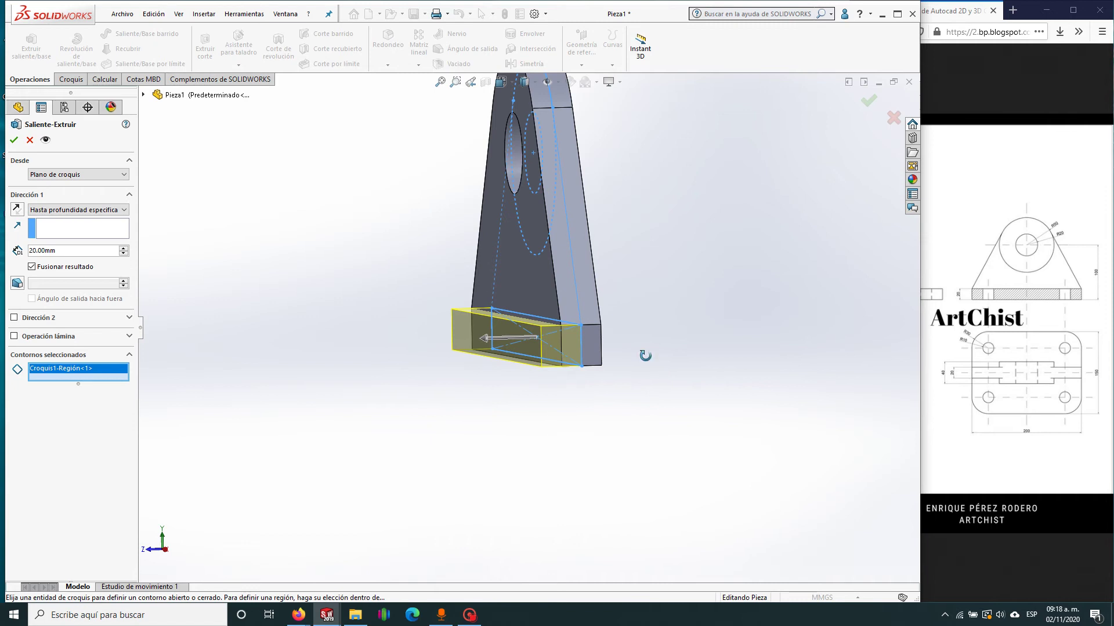
{"action": "left_click", "coordinate": [82, 209]}
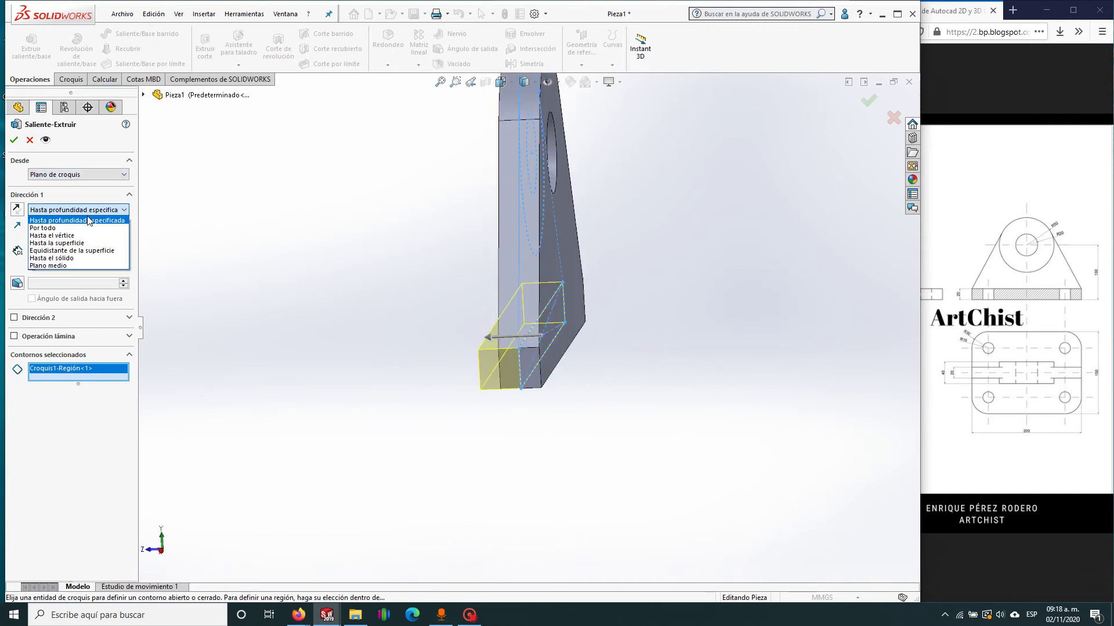
{"action": "left_click", "coordinate": [83, 268]}
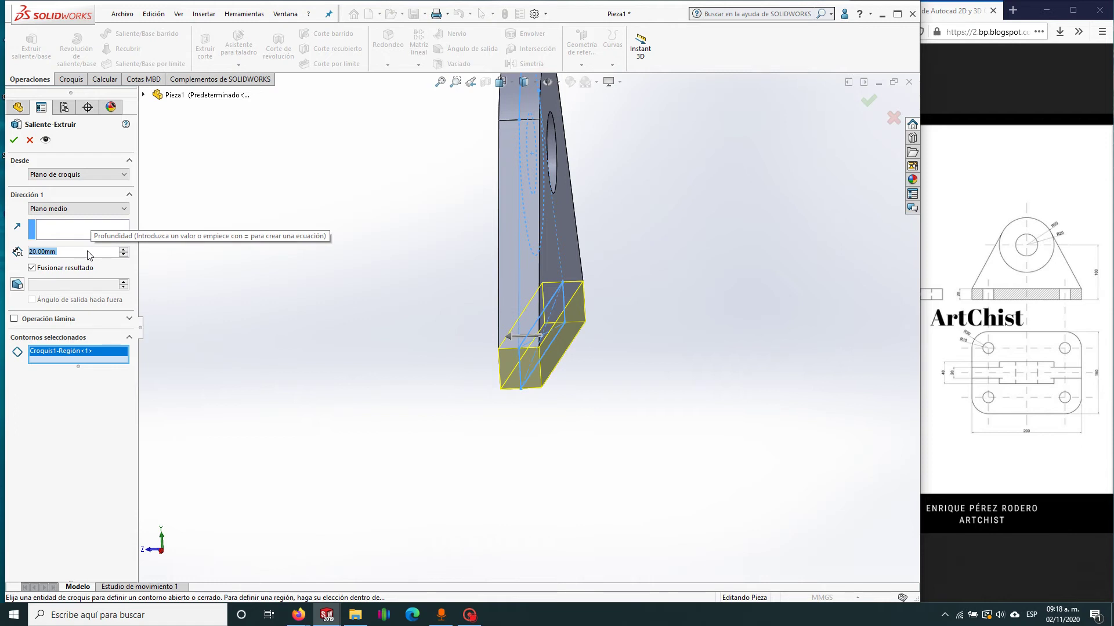
{"action": "type", "text": "1"}
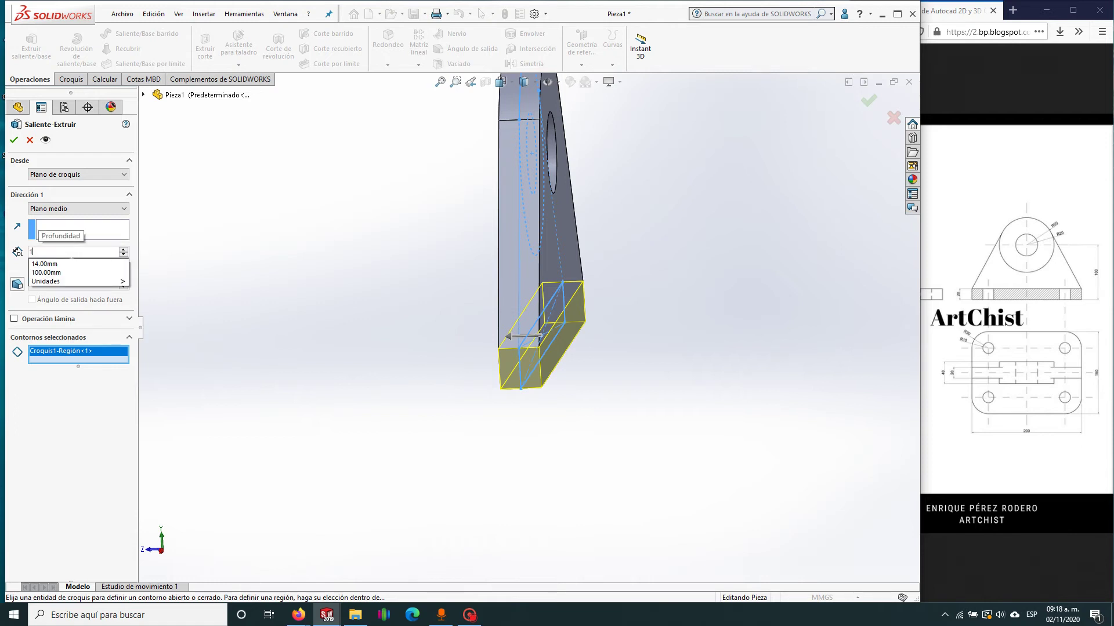
{"action": "type", "text": "50"}
{"action": "key", "text": "Return"}
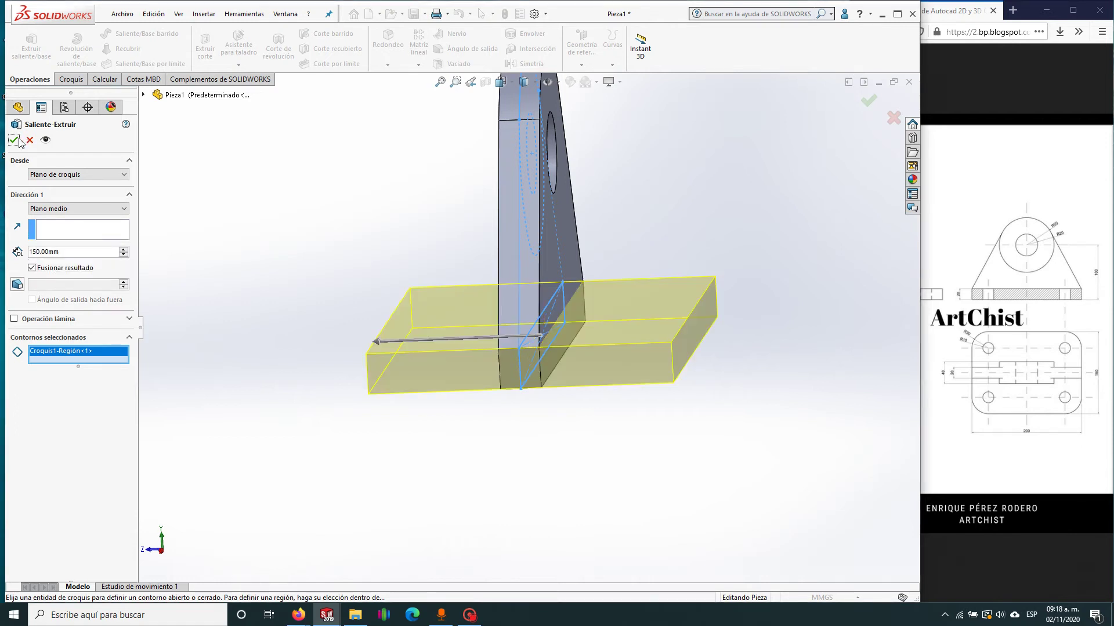
{"action": "left_click", "coordinate": [15, 139]}
{"action": "mouse_move", "coordinate": [368, 219]}
{"action": "middle_mouse_down"}
{"action": "mouse_move", "coordinate": [443, 236]}
{"action": "mouse_move", "coordinate": [515, 221]}
{"action": "mouse_move", "coordinate": [368, 224]}
{"action": "middle_mouse_up"}
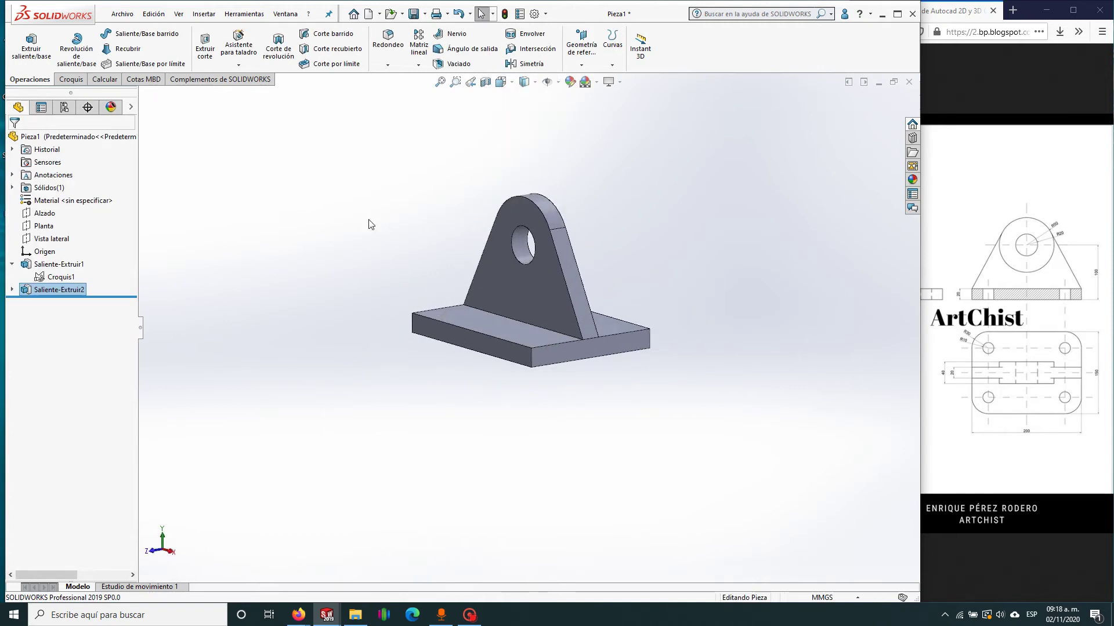
Step: Extrude Croquis1's ring region around the bore 40 mm mid-plane as a boss
{"action": "left_click", "coordinate": [58, 279]}
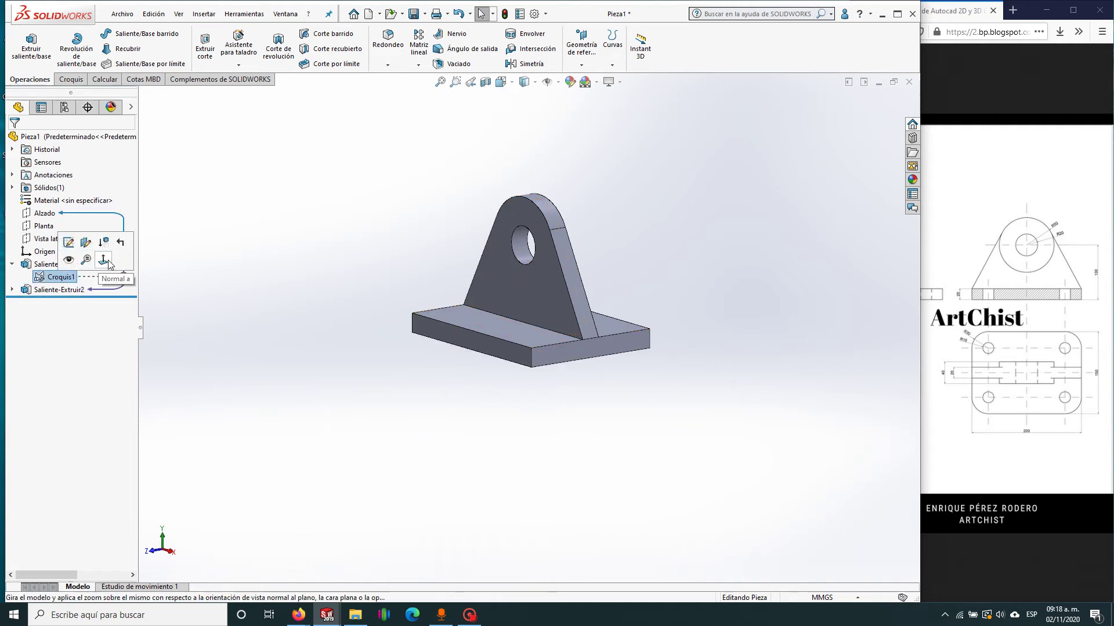
{"action": "left_click", "coordinate": [33, 51]}
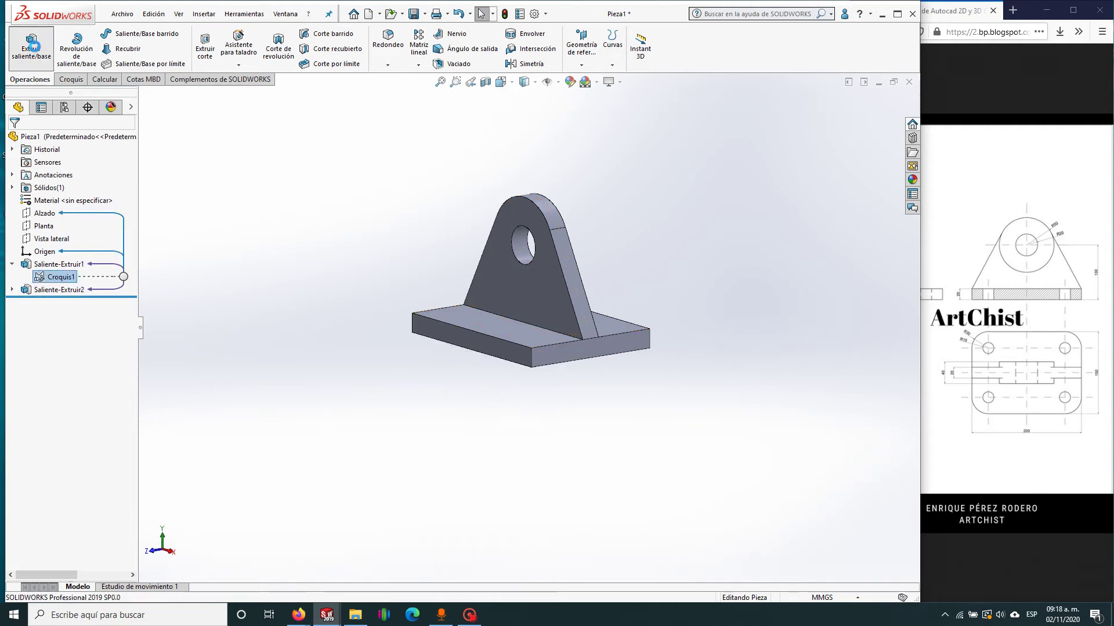
{"action": "scroll", "coordinate": [530, 284], "scroll_direction": "down", "scroll_amount": 5}
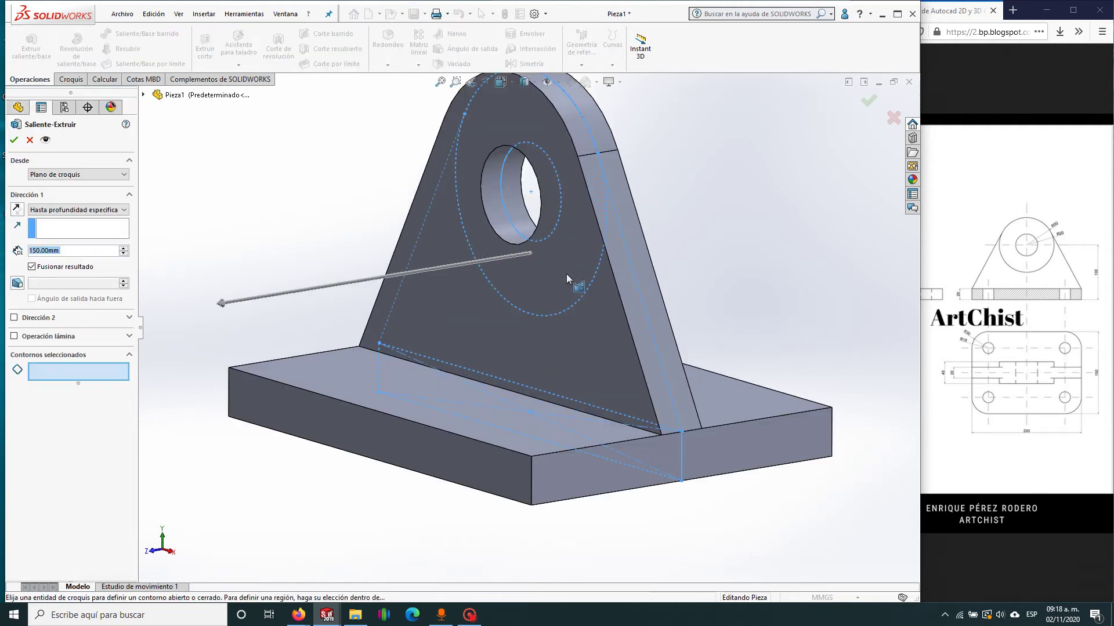
{"action": "left_click", "coordinate": [565, 270]}
{"action": "scroll", "coordinate": [587, 284], "scroll_direction": "up", "scroll_amount": 3}
{"action": "middle_click_drag", "start_coordinate": [587, 284], "coordinate": [510, 289]}
{"action": "left_click", "coordinate": [87, 209]}
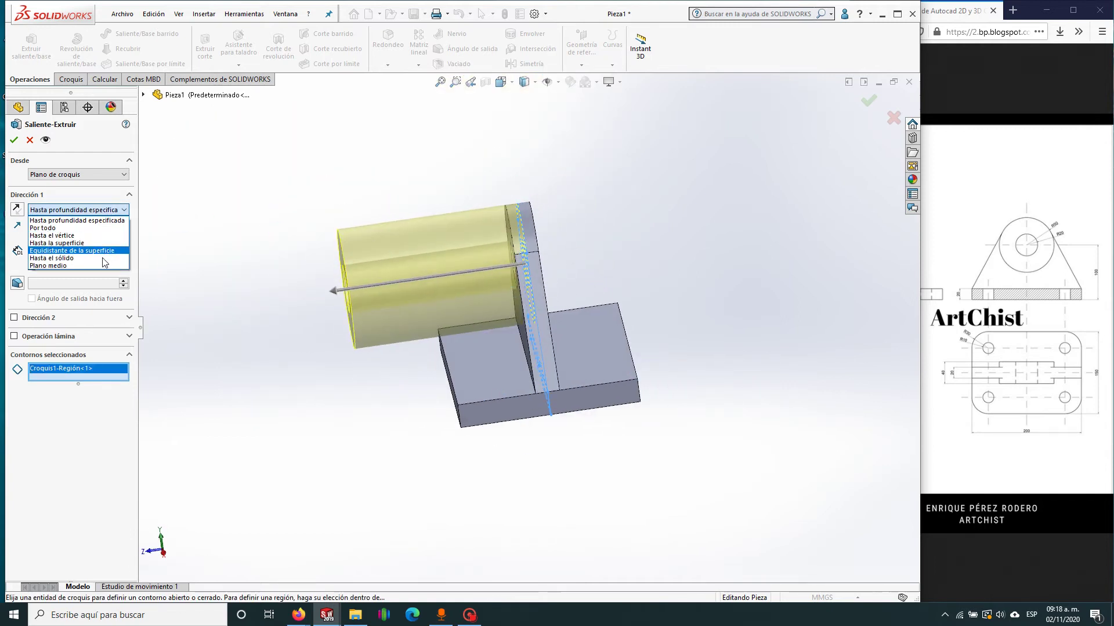
{"action": "left_click", "coordinate": [103, 270]}
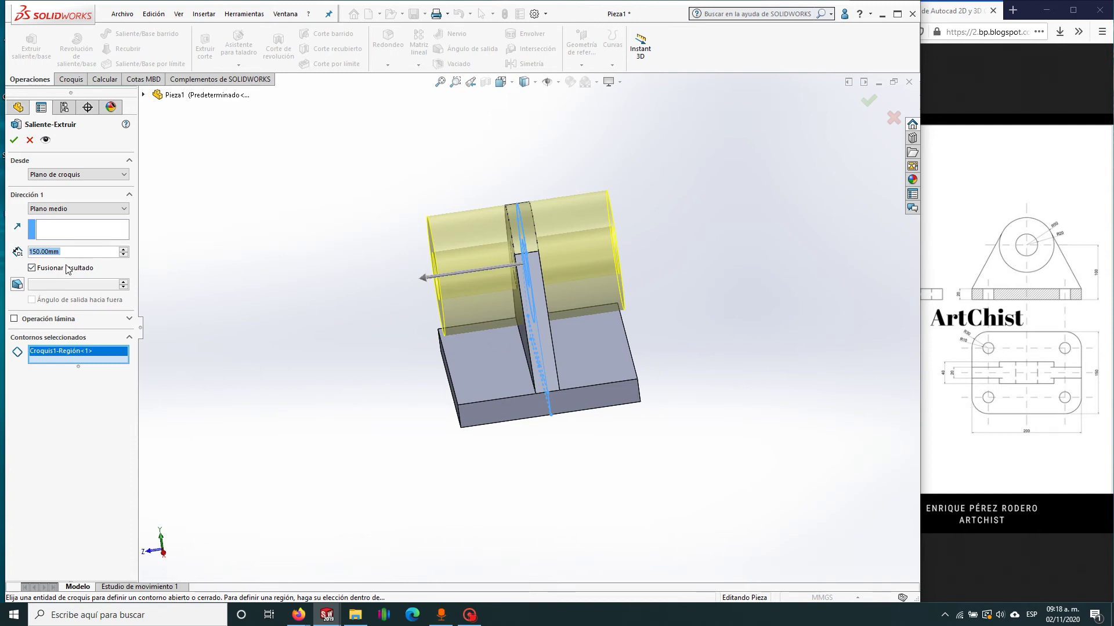
{"action": "type", "text": "4"}
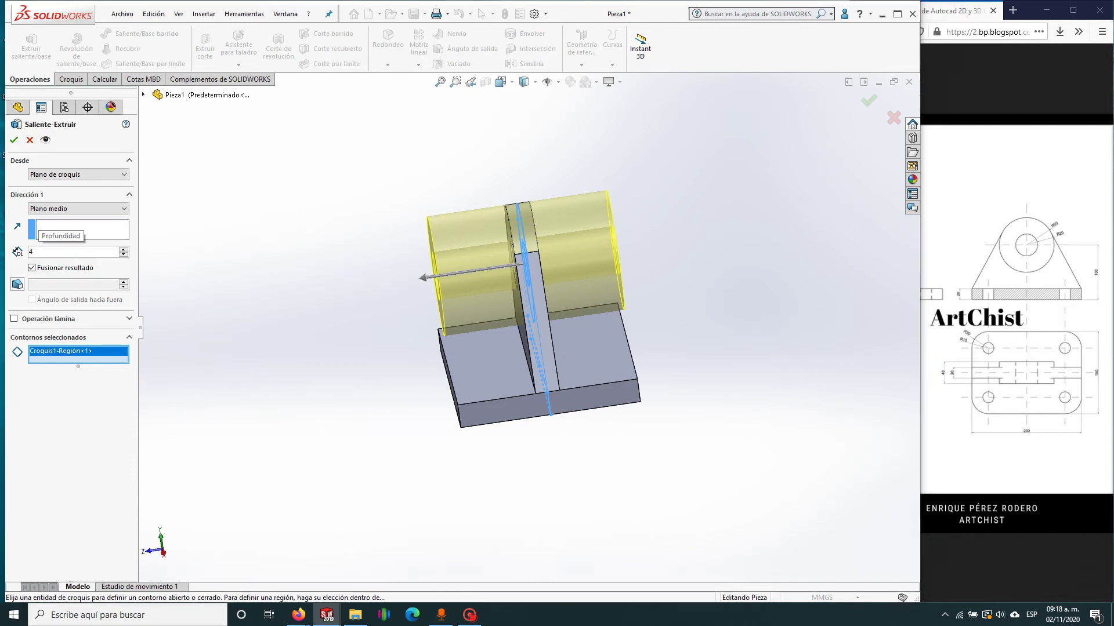
{"action": "type", "text": "0"}
{"action": "left_click", "coordinate": [8, 137]}
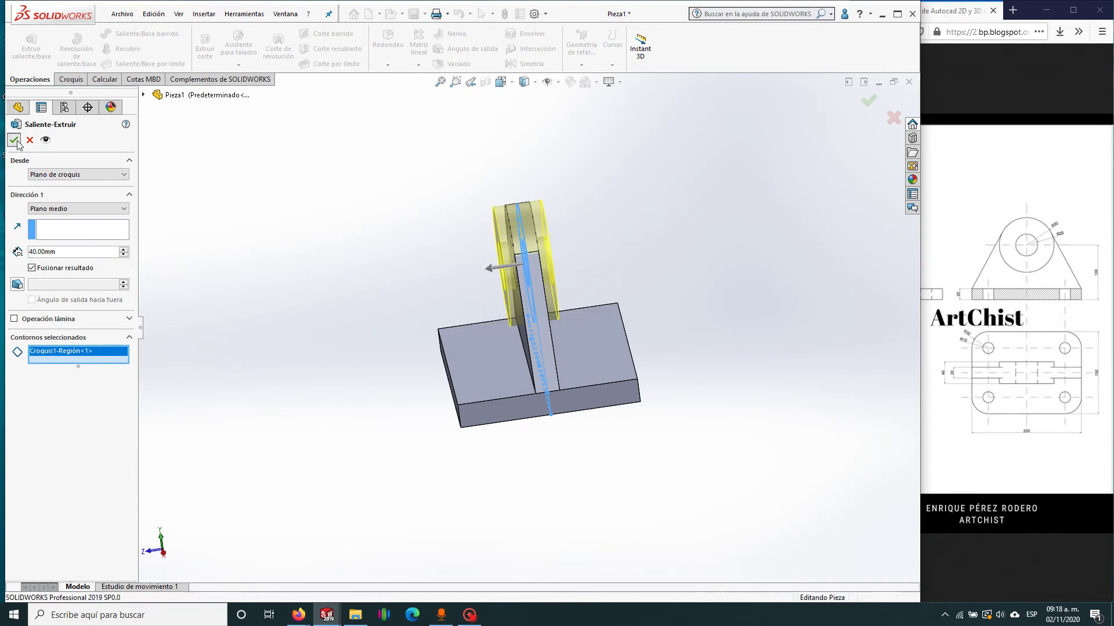
{"action": "middle_click_drag", "start_coordinate": [472, 312], "coordinate": [469, 180]}
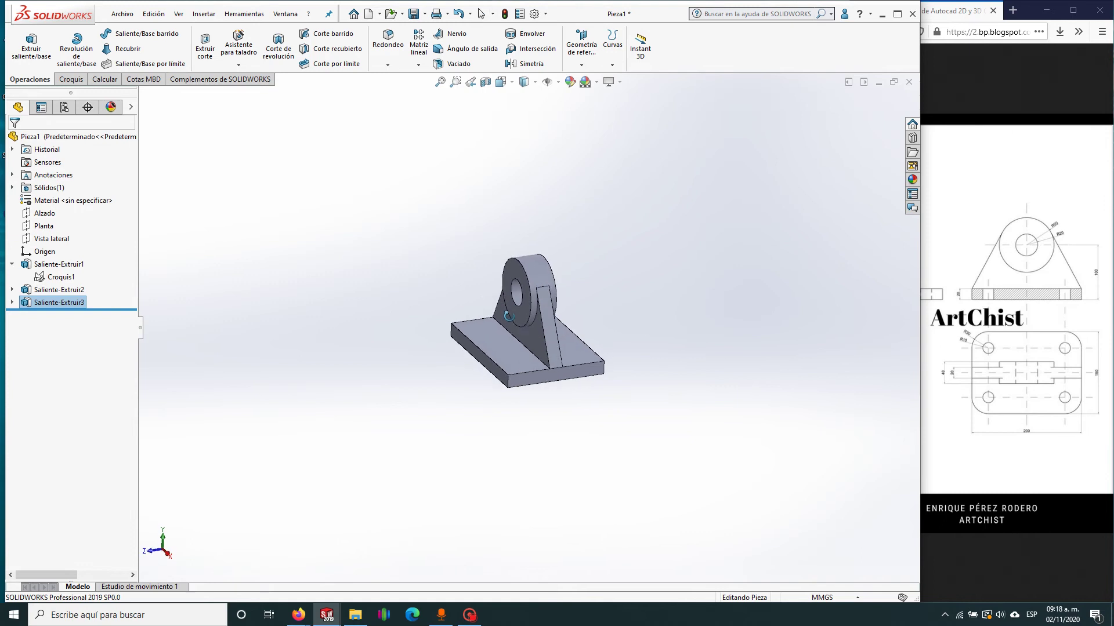
Step: Start a fillet with a 30 mm radius
{"action": "left_click", "coordinate": [388, 49]}
{"action": "scroll", "coordinate": [515, 381], "scroll_direction": "down", "scroll_amount": 5}
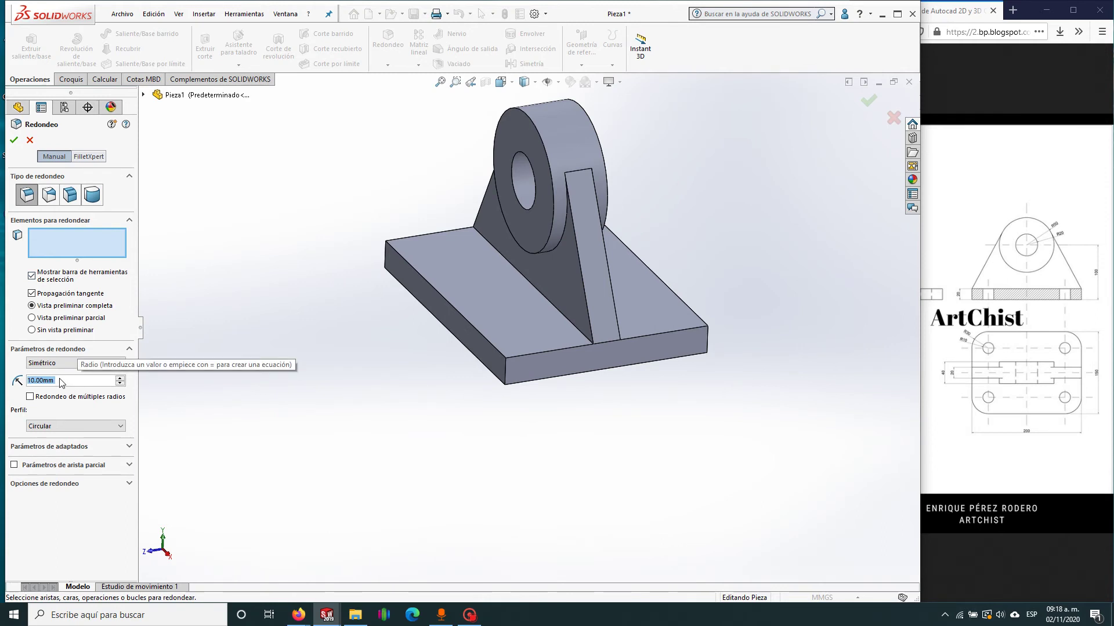
{"action": "type", "text": "30"}
{"action": "key", "text": "Return"}
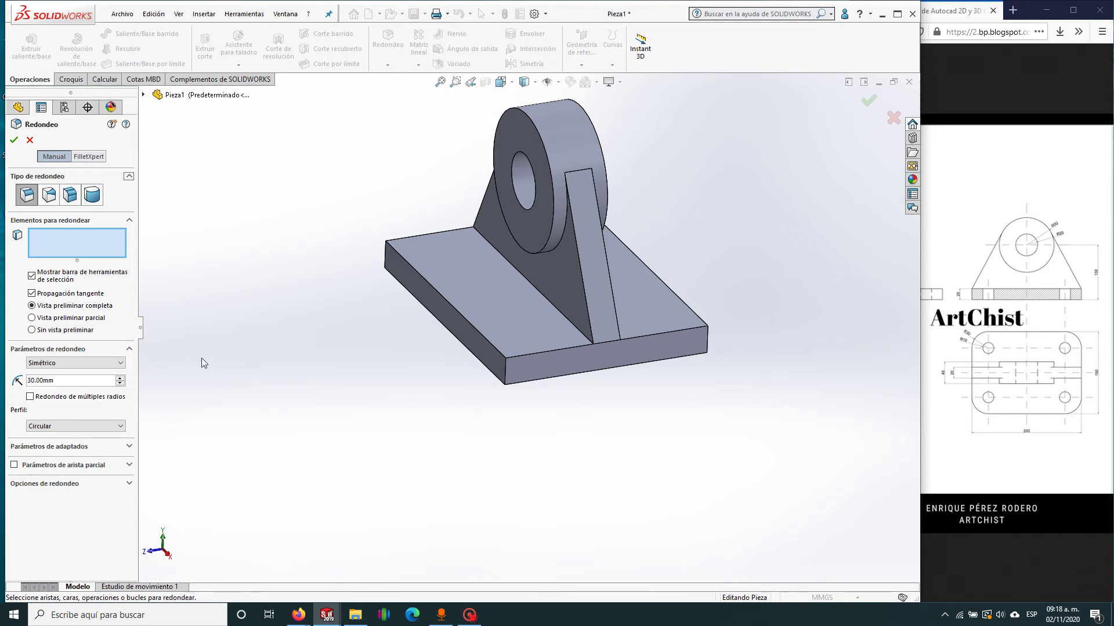
Step: Apply the 30 mm fillet to the base plate's four vertical corner edges
{"action": "left_click", "coordinate": [506, 372]}
{"action": "middle_click_drag", "start_coordinate": [656, 375], "coordinate": [536, 349]}
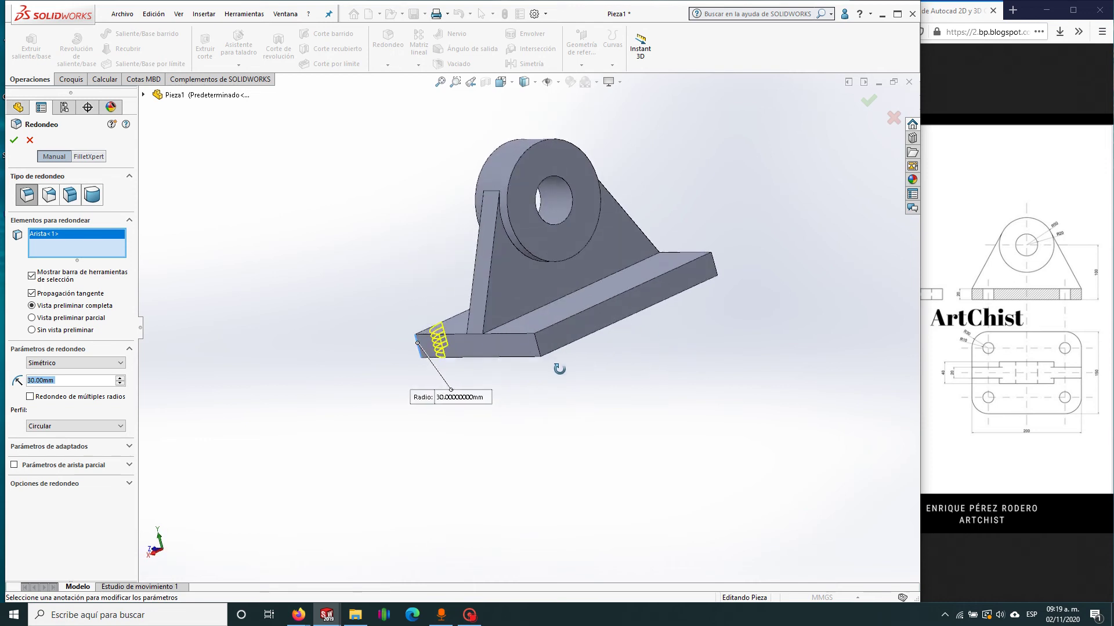
{"action": "left_click", "coordinate": [538, 347]}
{"action": "mouse_move", "coordinate": [666, 343]}
{"action": "middle_mouse_down"}
{"action": "mouse_move", "coordinate": [559, 385]}
{"action": "mouse_move", "coordinate": [552, 358]}
{"action": "middle_mouse_up"}
{"action": "left_click", "coordinate": [574, 334]}
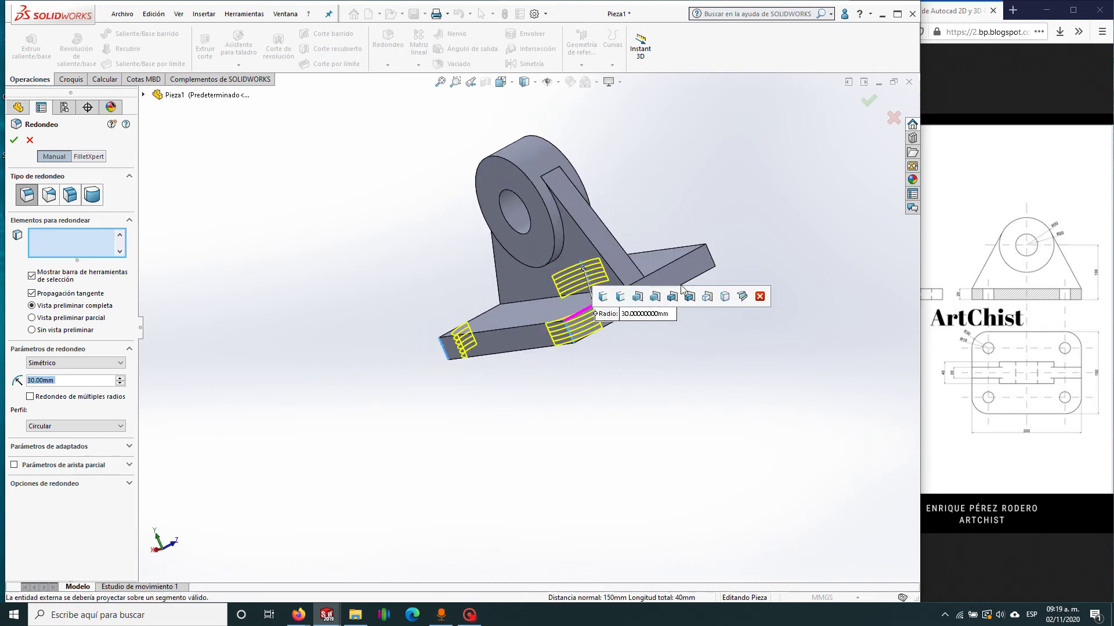
{"action": "left_click", "coordinate": [711, 261]}
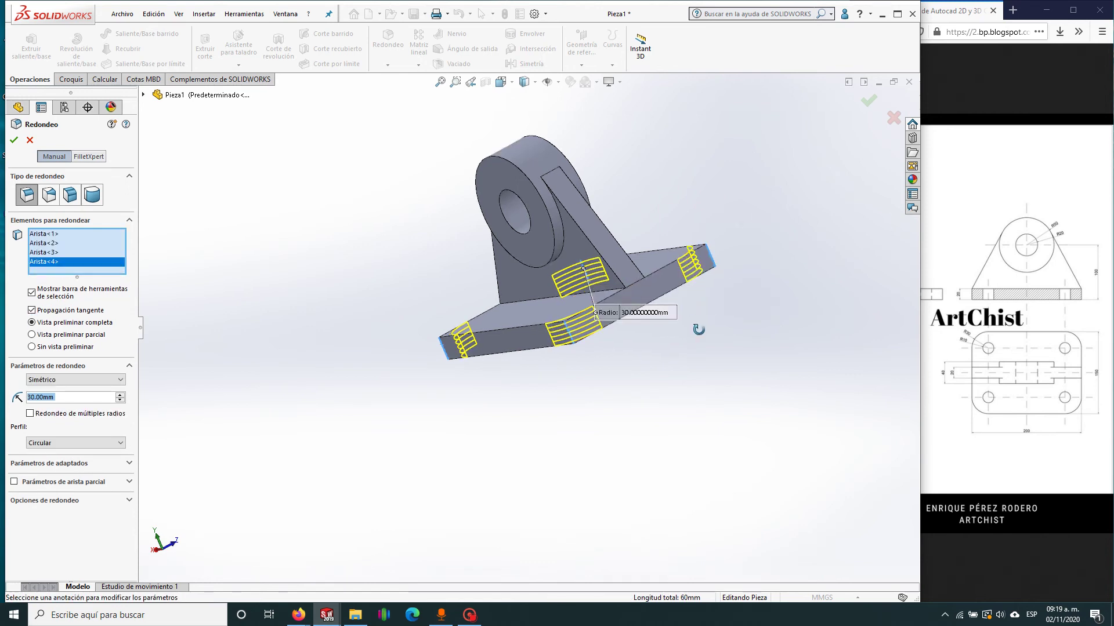
{"action": "middle_click_drag", "start_coordinate": [696, 273], "coordinate": [192, 290]}
{"action": "left_click", "coordinate": [14, 140]}
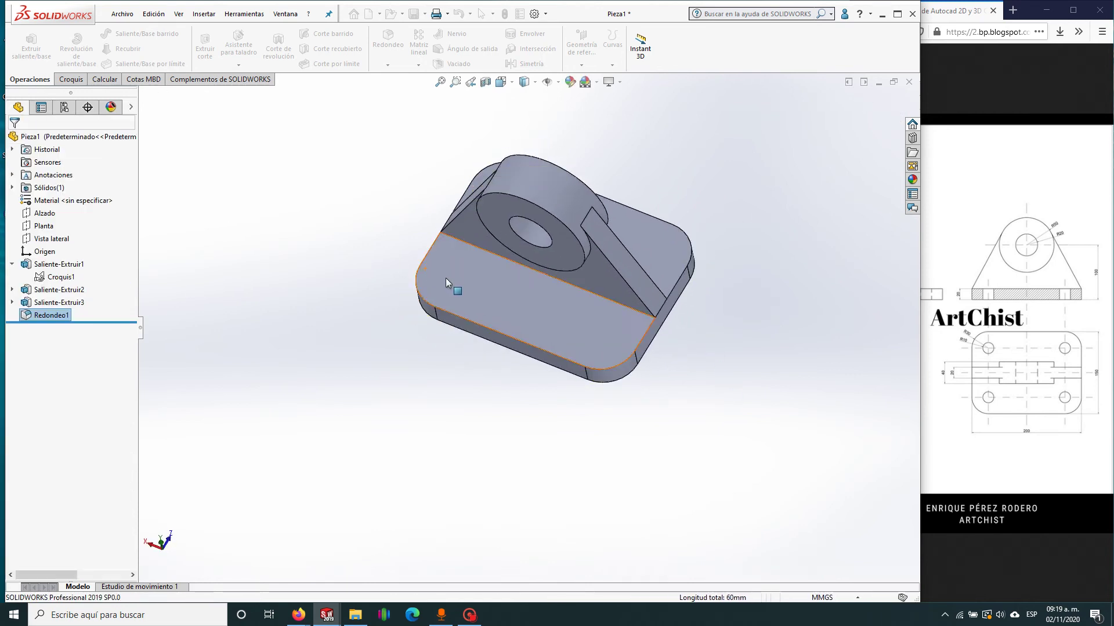
{"action": "mouse_move", "coordinate": [446, 277]}
{"action": "middle_mouse_down"}
{"action": "mouse_move", "coordinate": [468, 259]}
{"action": "mouse_move", "coordinate": [476, 336]}
{"action": "middle_mouse_up"}
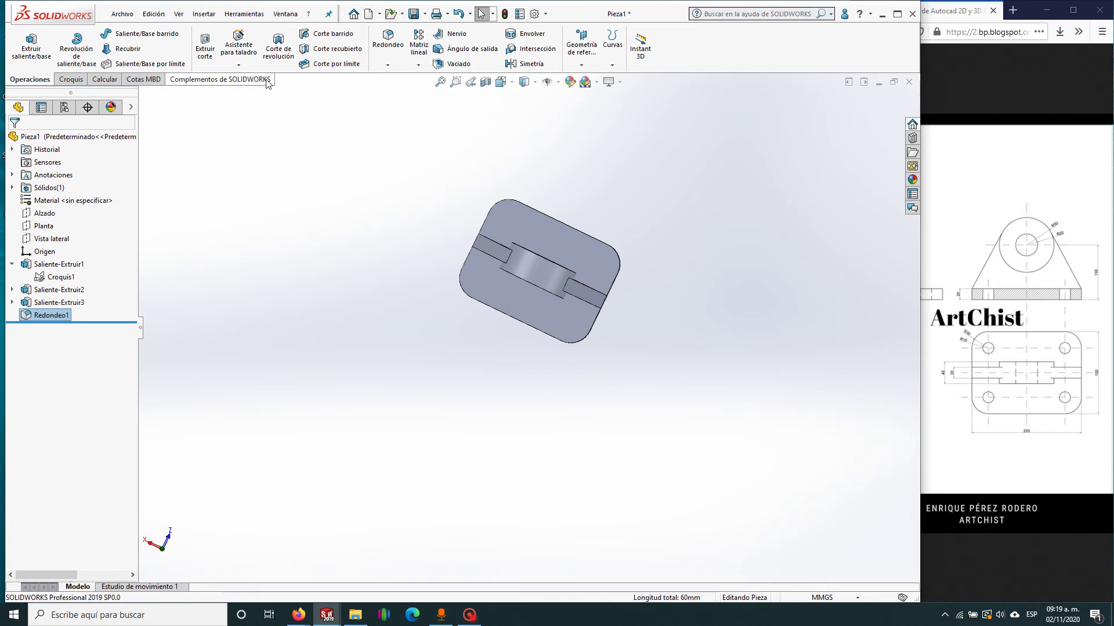
Step: Start a Hole Wizard hole and place four centres at the bottom face's corner arcs
{"action": "left_click", "coordinate": [249, 44]}
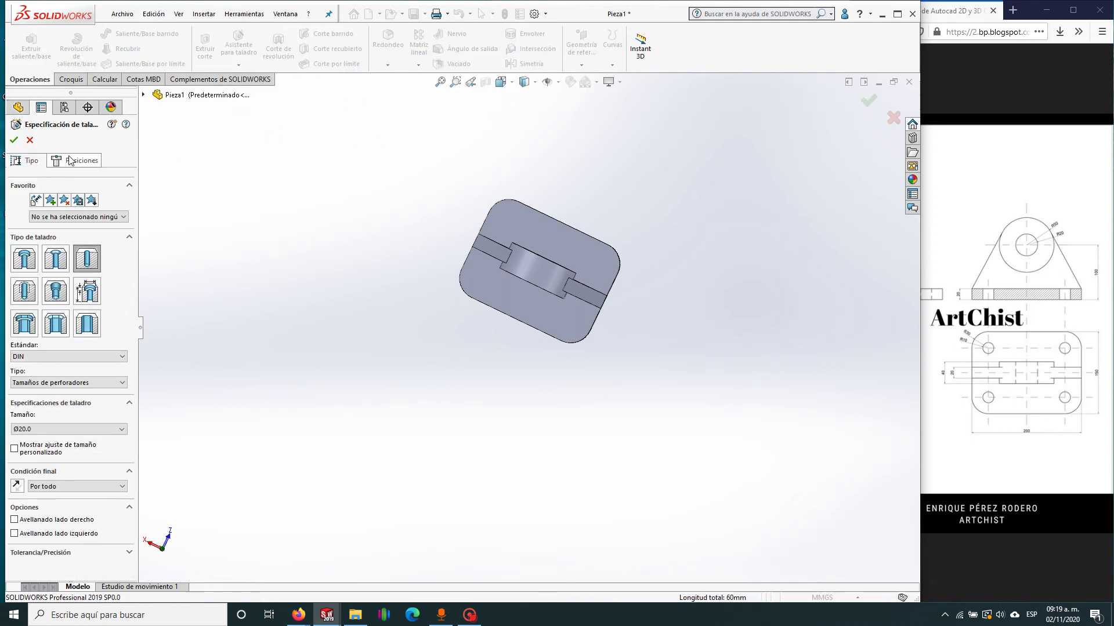
{"action": "left_click", "coordinate": [70, 160]}
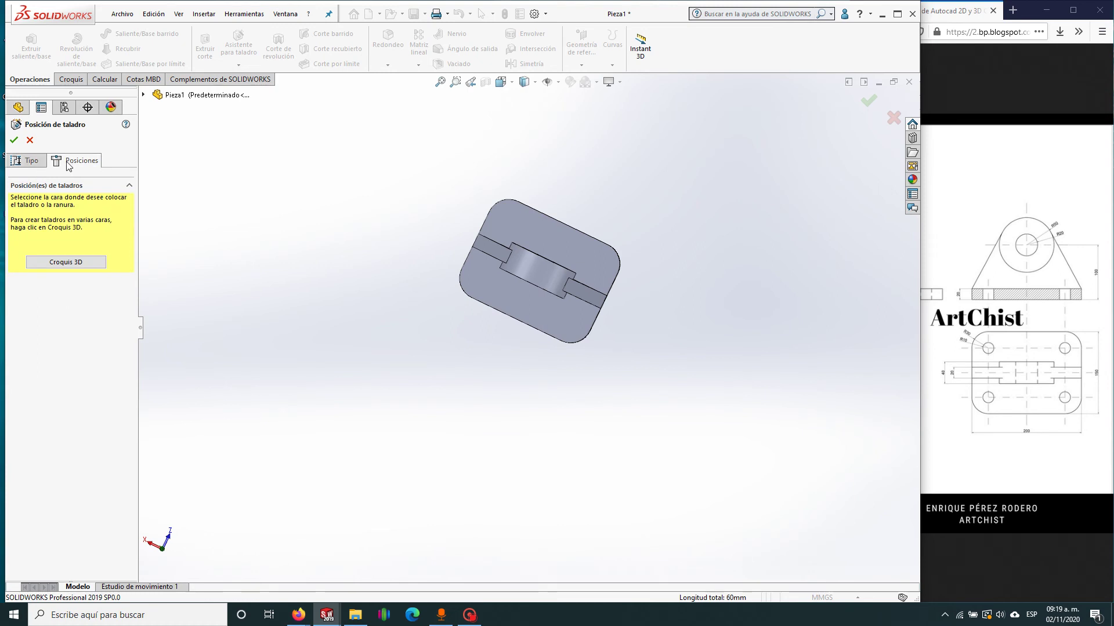
{"action": "left_click", "coordinate": [491, 279]}
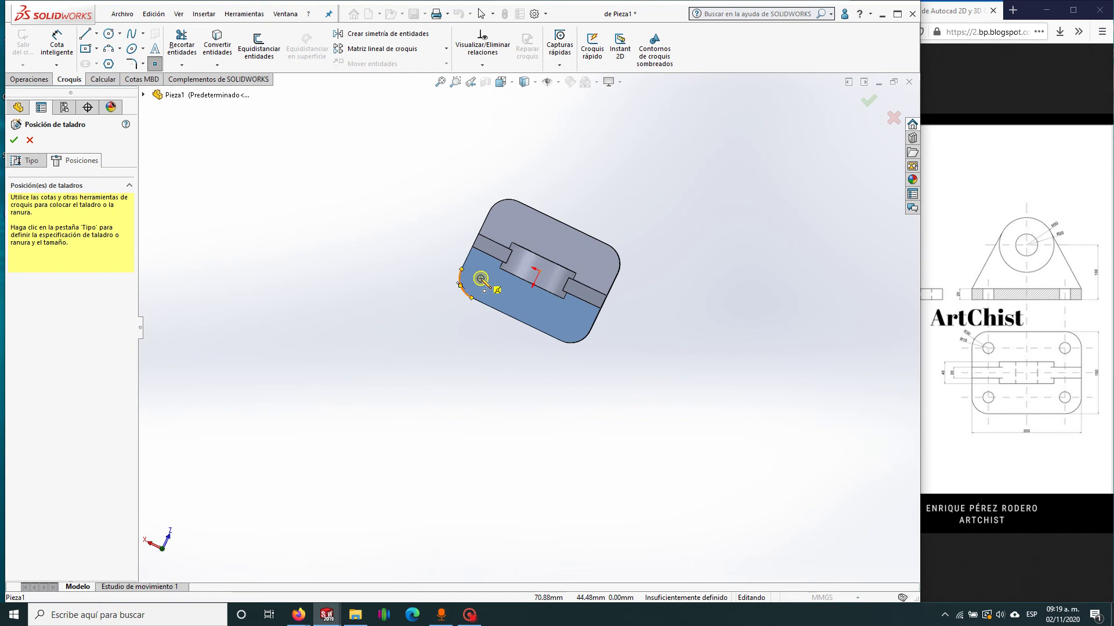
{"action": "left_click", "coordinate": [481, 279]}
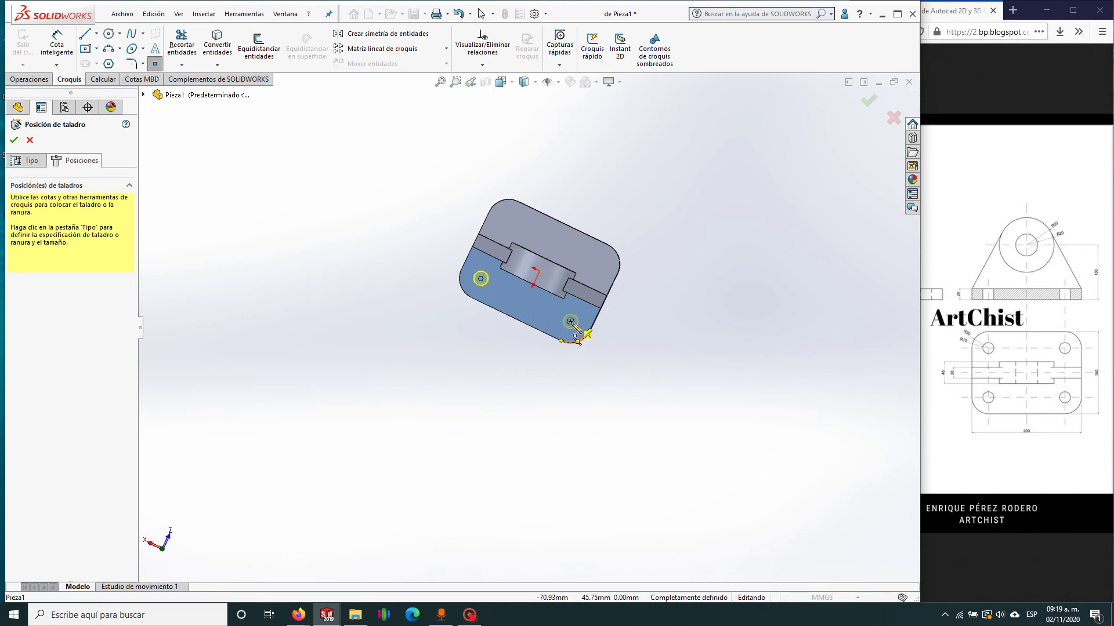
{"action": "left_click", "coordinate": [571, 322]}
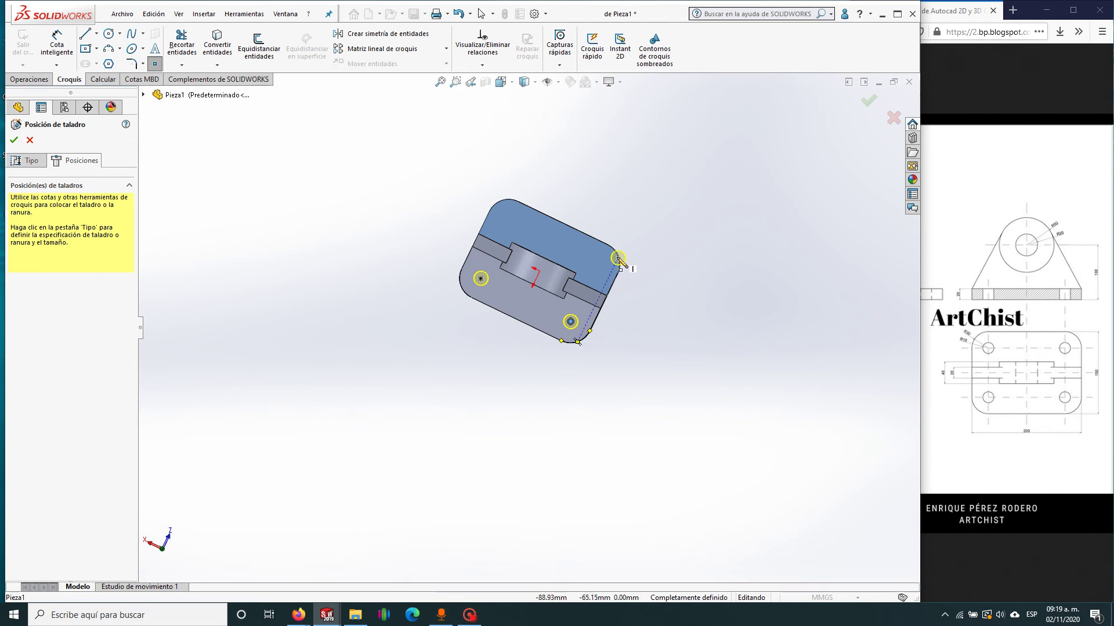
{"action": "left_click", "coordinate": [598, 265]}
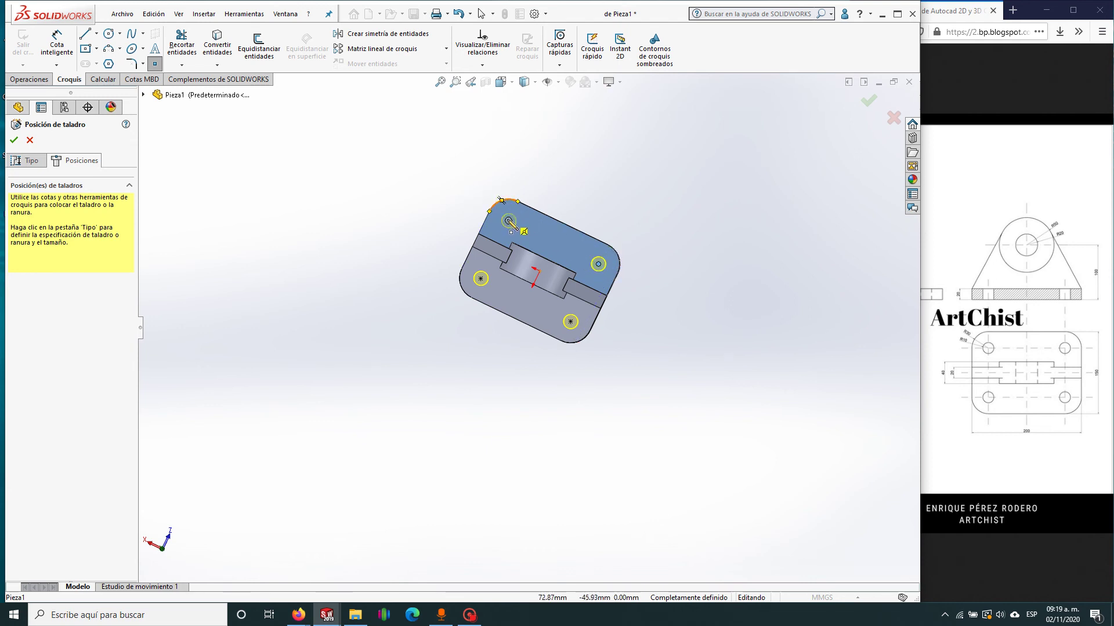
{"action": "left_click", "coordinate": [508, 221]}
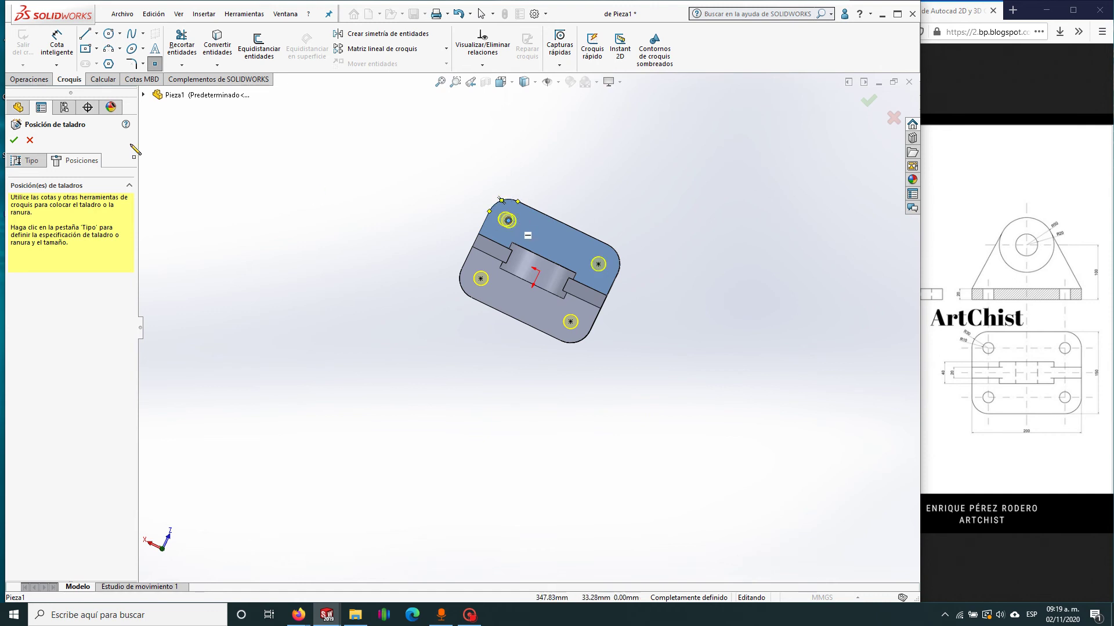
{"action": "left_click", "coordinate": [32, 161]}
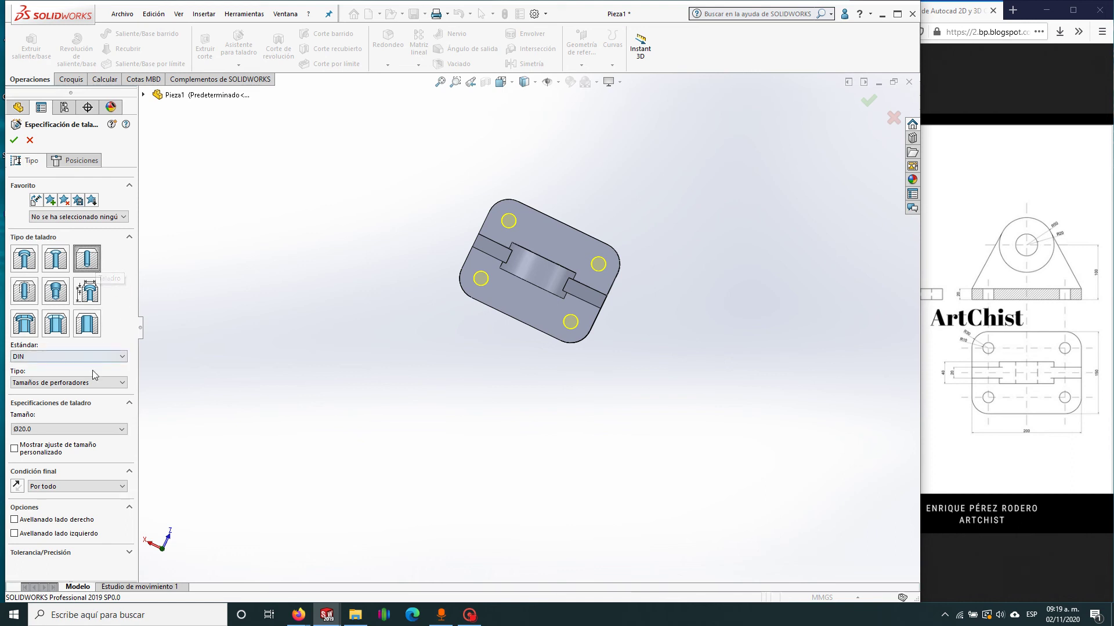
Step: Set the holes to DIN drill size Ø20.0 with Through All and confirm
{"action": "left_click", "coordinate": [81, 387]}
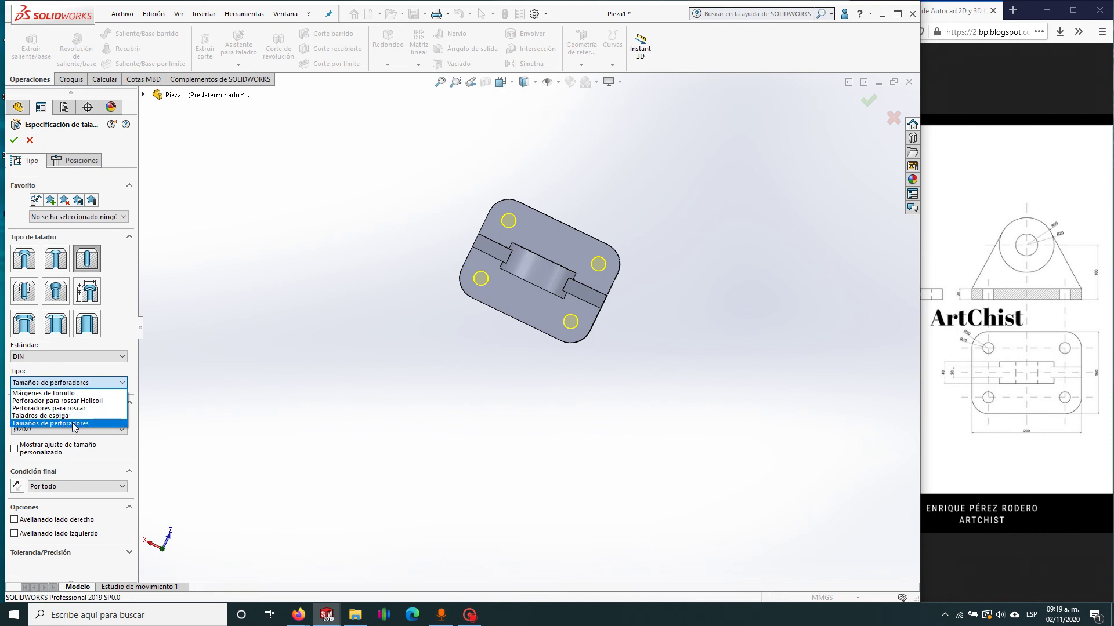
{"action": "left_click", "coordinate": [75, 424]}
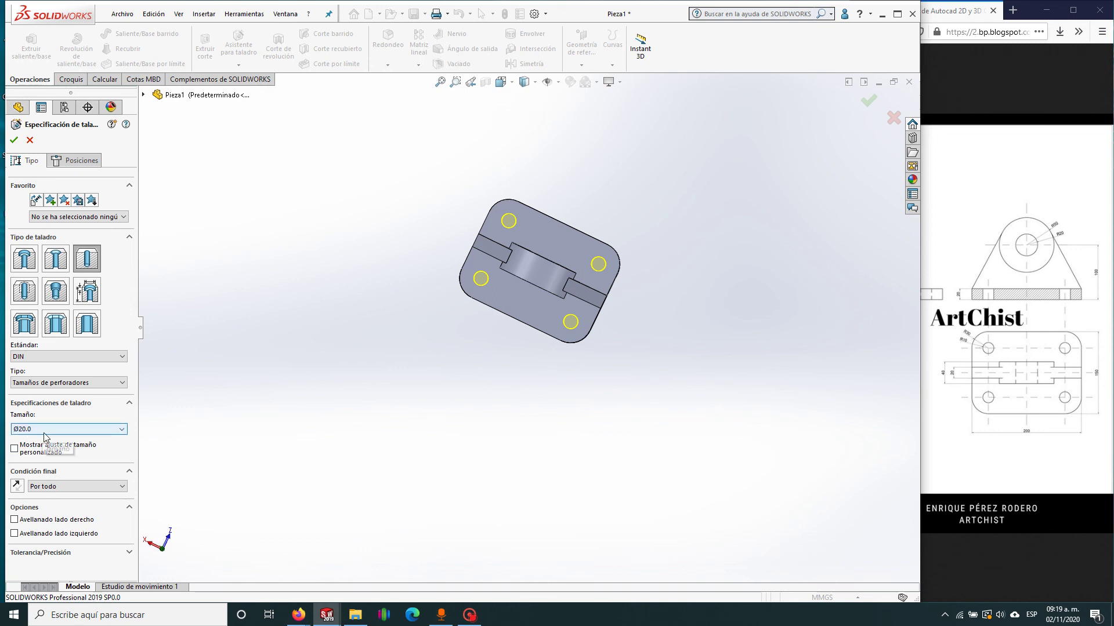
{"action": "left_click", "coordinate": [68, 487]}
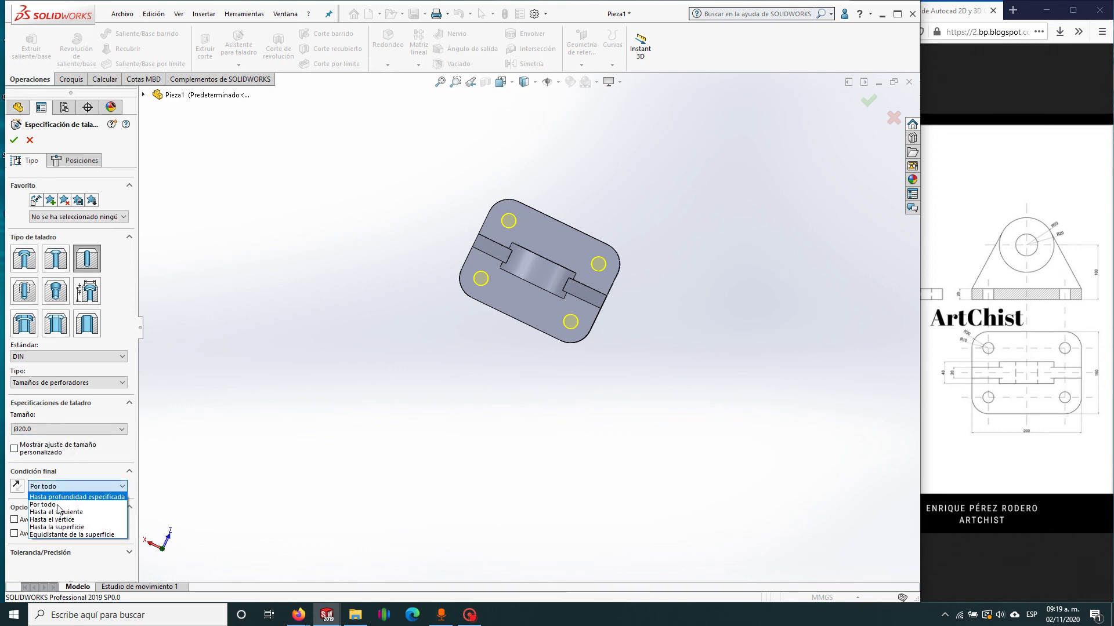
{"action": "left_click", "coordinate": [63, 498]}
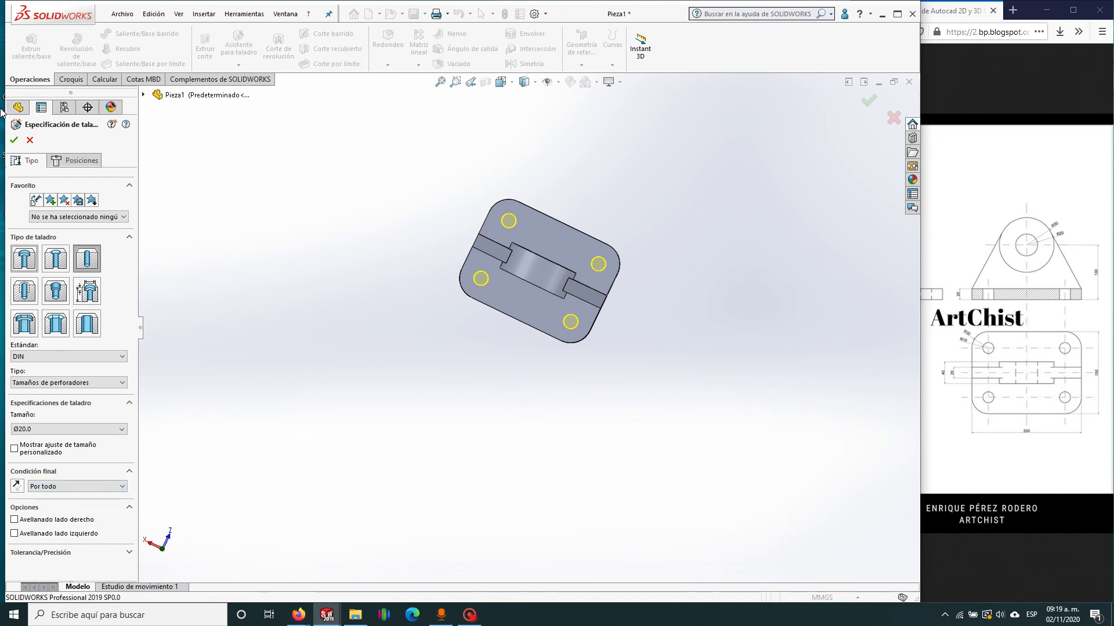
{"action": "left_click", "coordinate": [14, 140]}
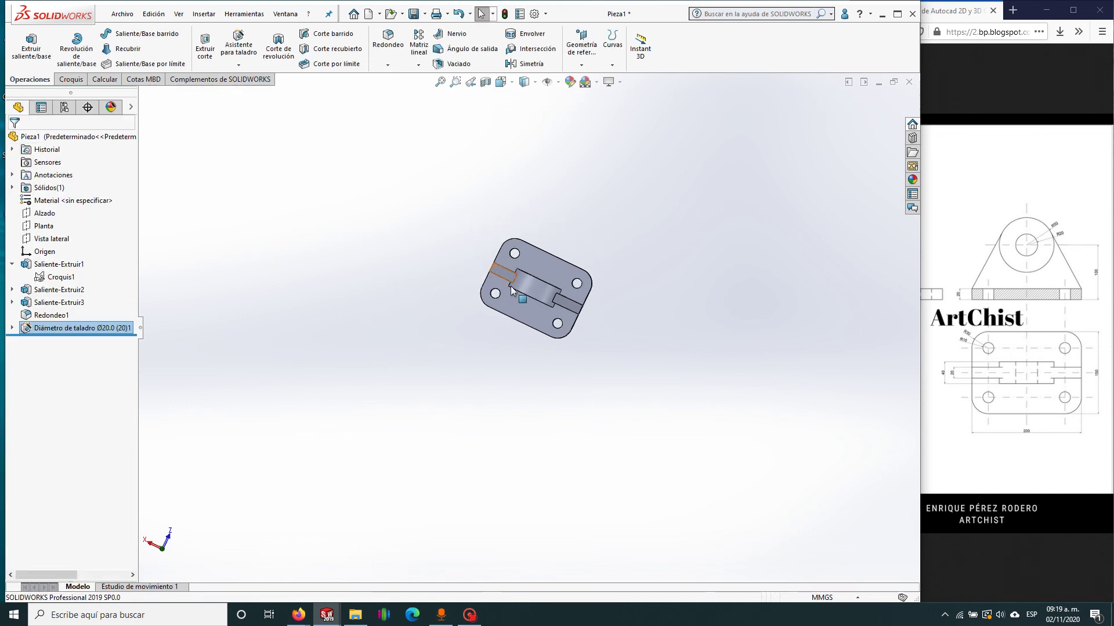
Step: Drag the polished Aluminio metal appearance from the Appearances library onto the bracket
{"action": "scroll", "coordinate": [558, 304], "scroll_direction": "down", "scroll_amount": 3}
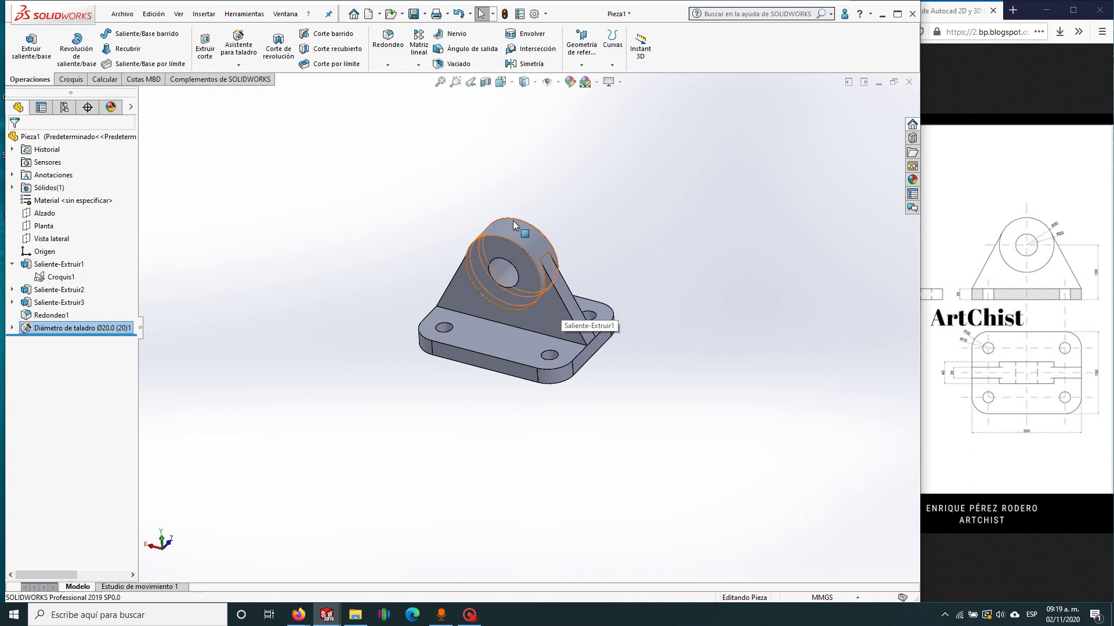
{"action": "left_click", "coordinate": [913, 180]}
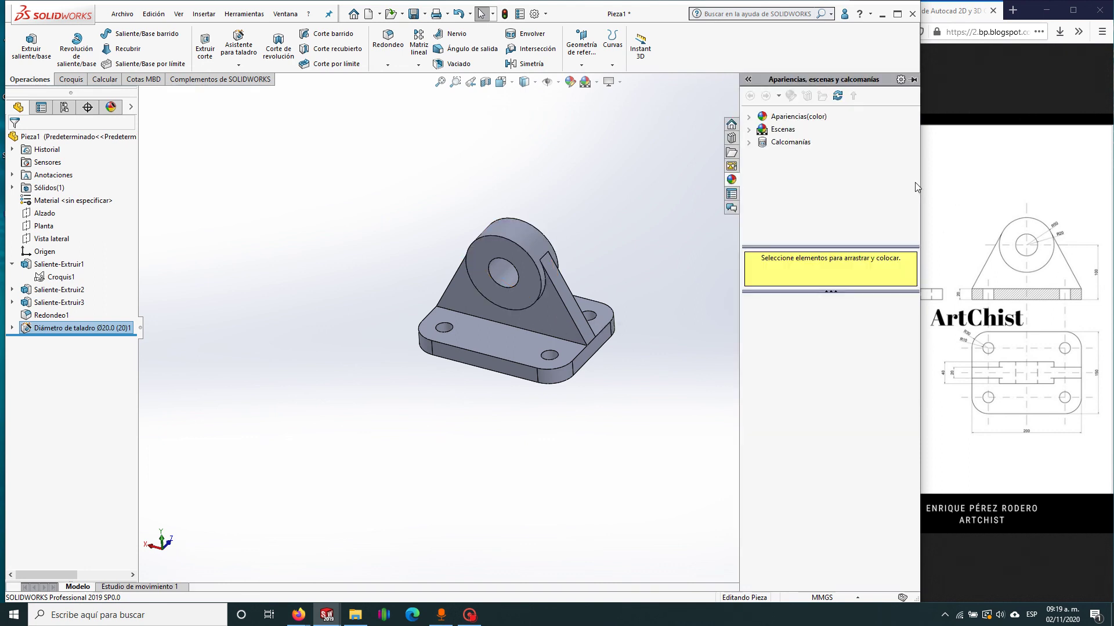
{"action": "left_click", "coordinate": [749, 118]}
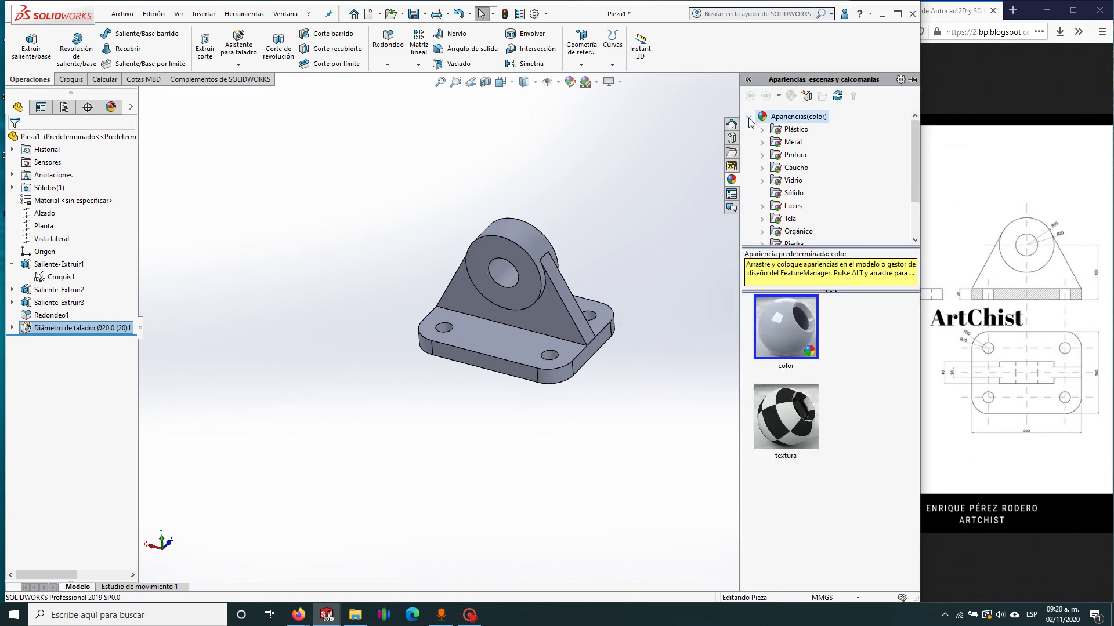
{"action": "left_click", "coordinate": [763, 142]}
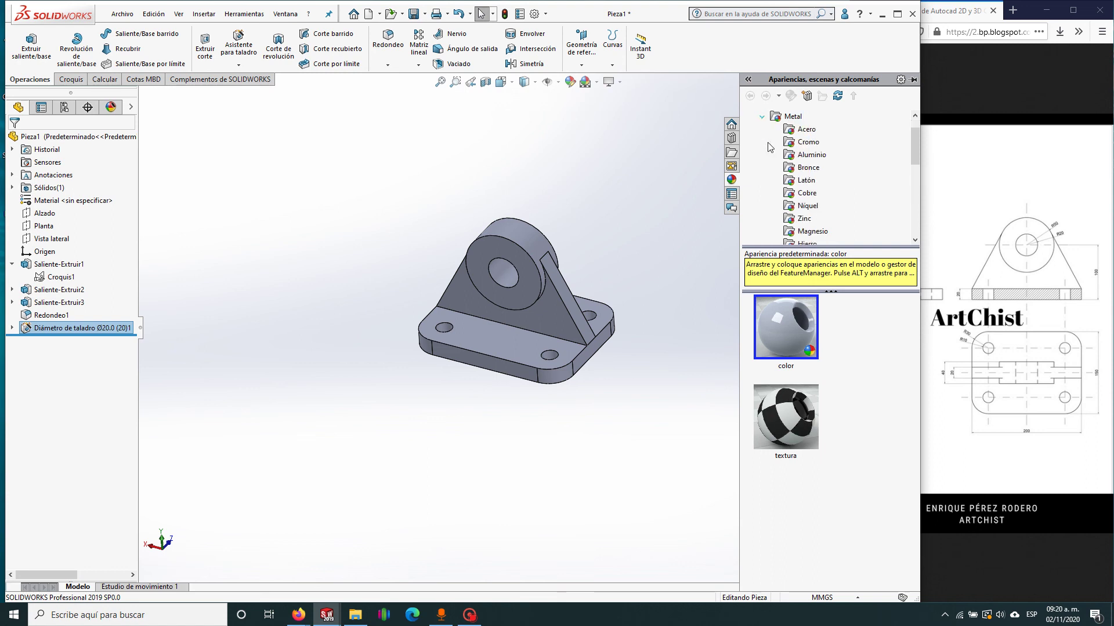
{"action": "left_click", "coordinate": [800, 156]}
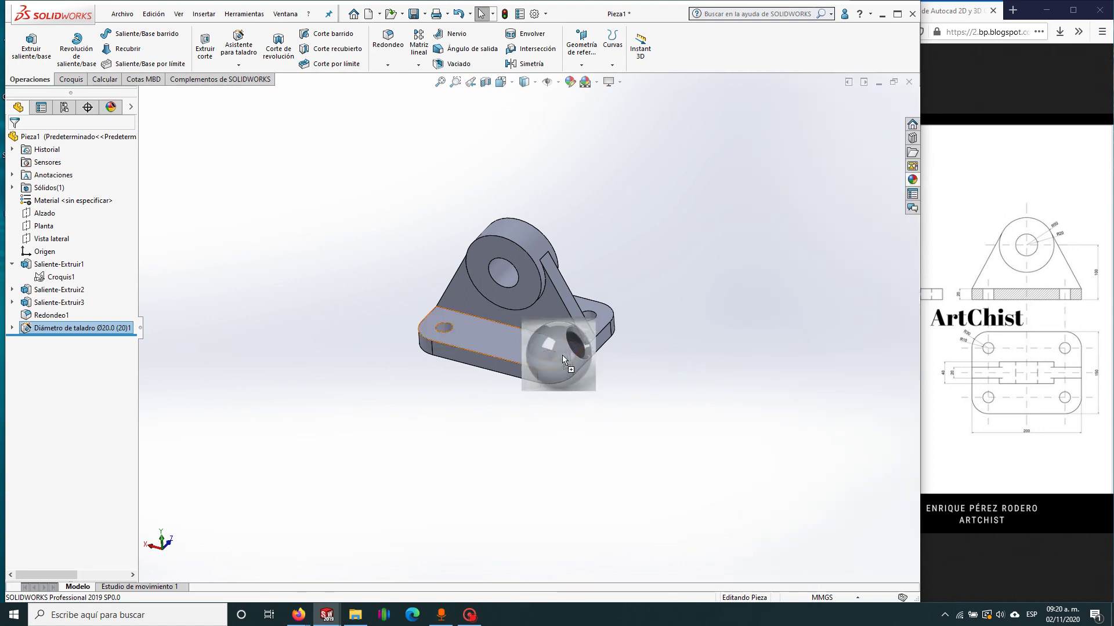
{"action": "left_click_drag", "start_coordinate": [792, 355], "coordinate": [562, 355]}
{"action": "left_click", "coordinate": [564, 348]}
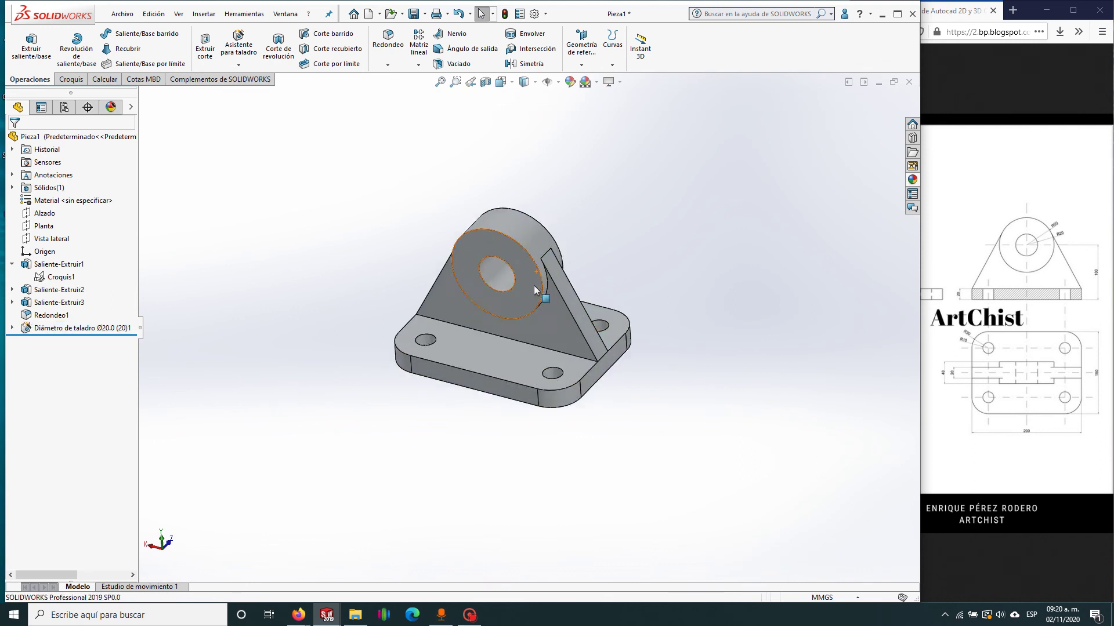
{"action": "scroll", "coordinate": [534, 285], "scroll_direction": "down", "scroll_amount": 5}
{"action": "mouse_move", "coordinate": [574, 261]}
{"action": "middle_mouse_down"}
{"action": "mouse_move", "coordinate": [556, 335]}
{"action": "mouse_move", "coordinate": [556, 318]}
{"action": "middle_mouse_up"}
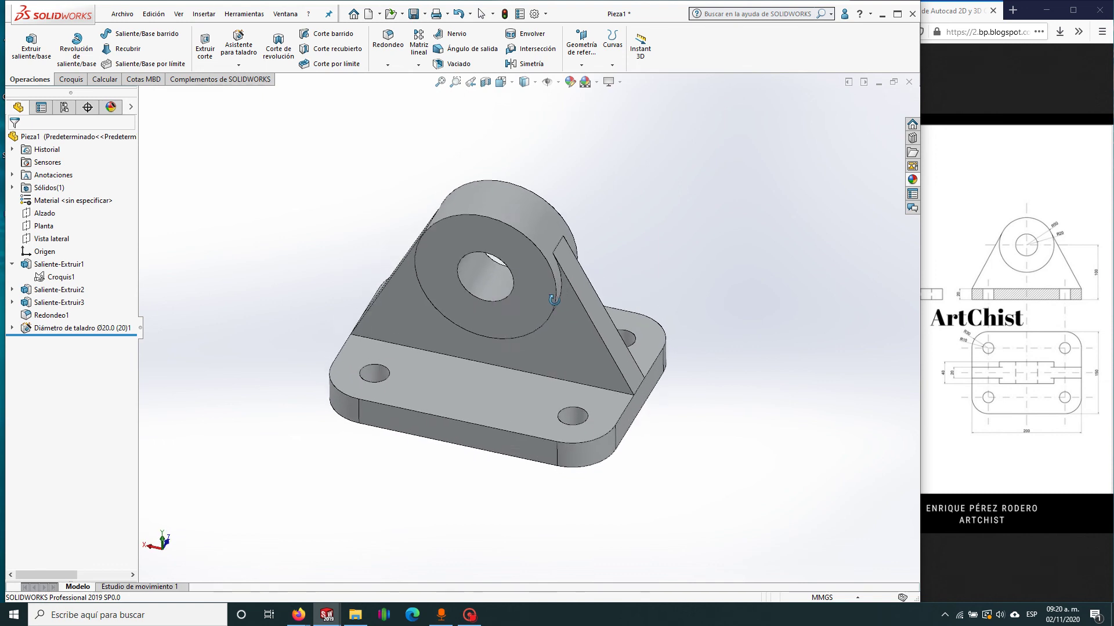